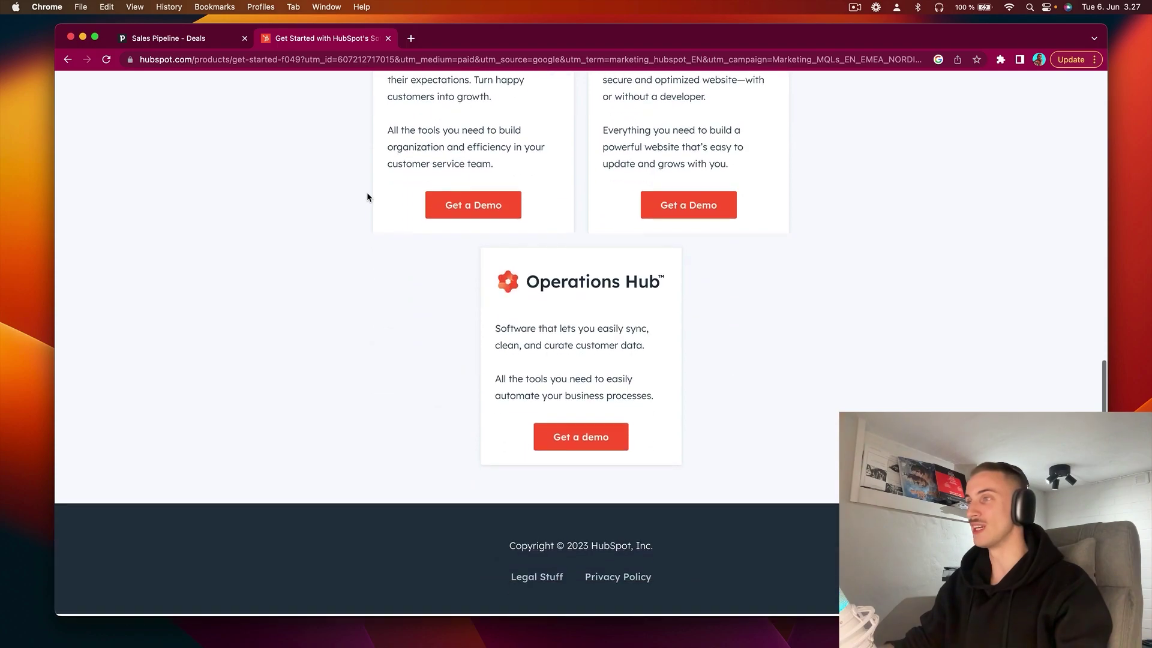
drag(330, 141, 750, 252)
click(326, 141)
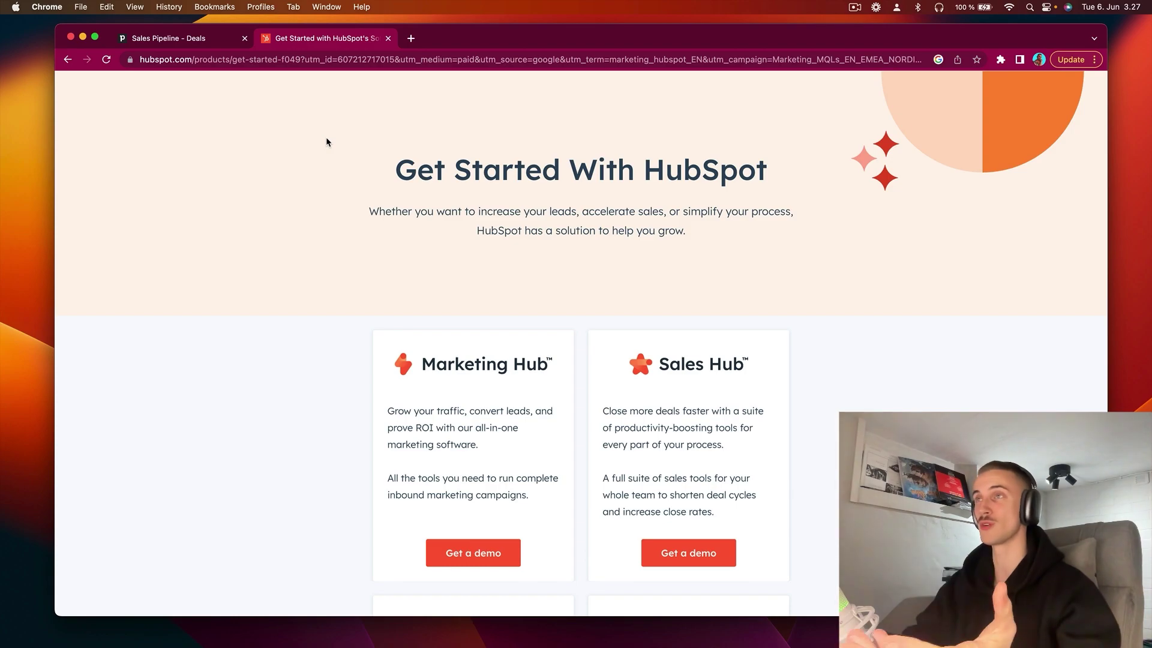
- Search the web for "saleforce" and open the sponsored Salesforce.com result
click(372, 62)
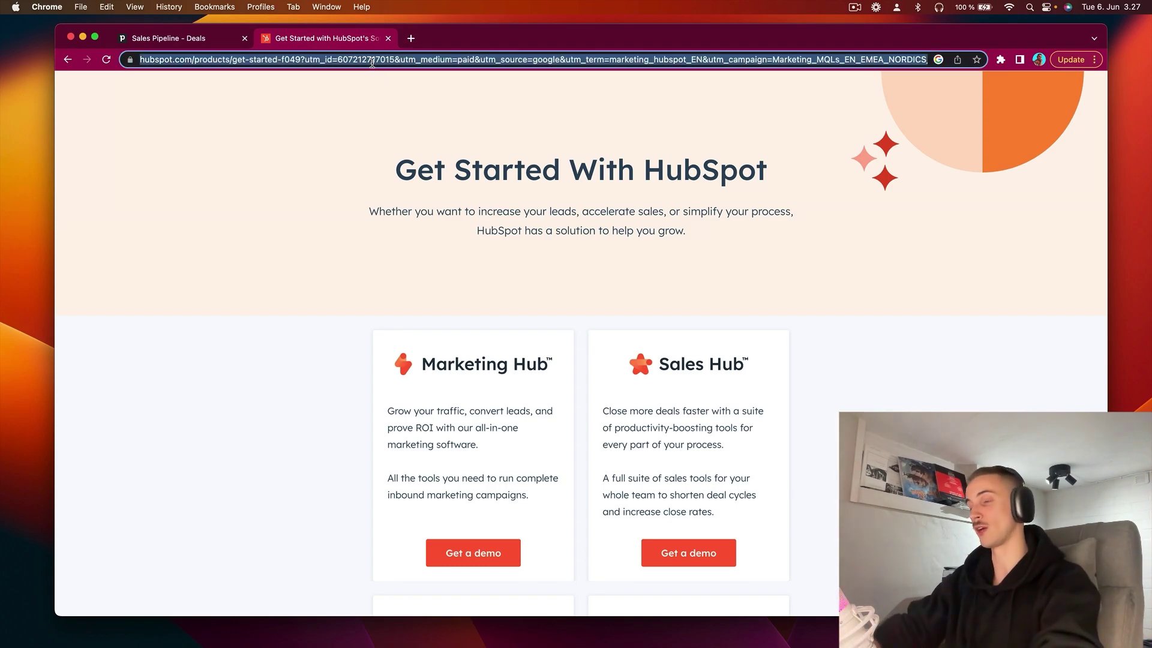
text(sale)
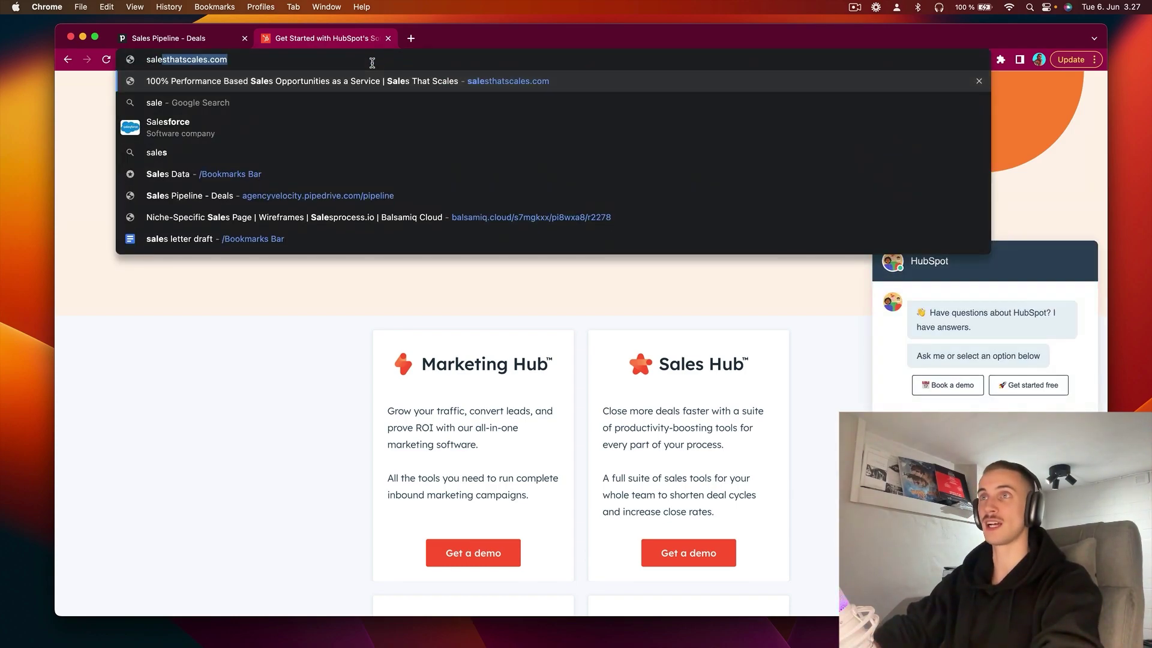
text(force)
key(Return)
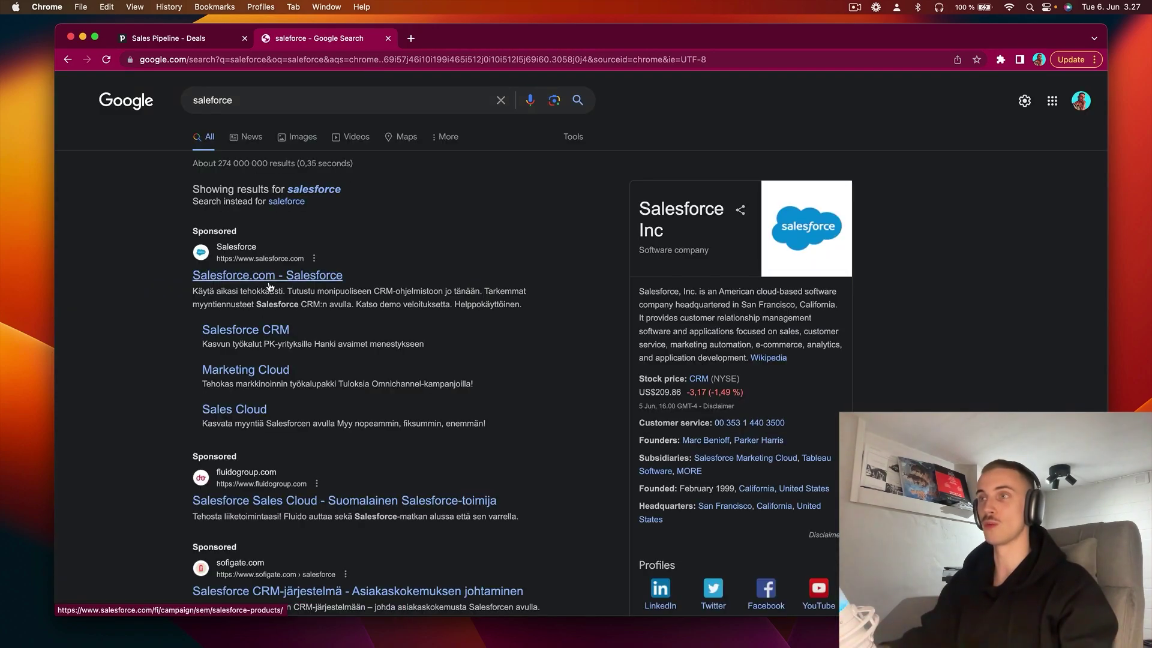
click(268, 286)
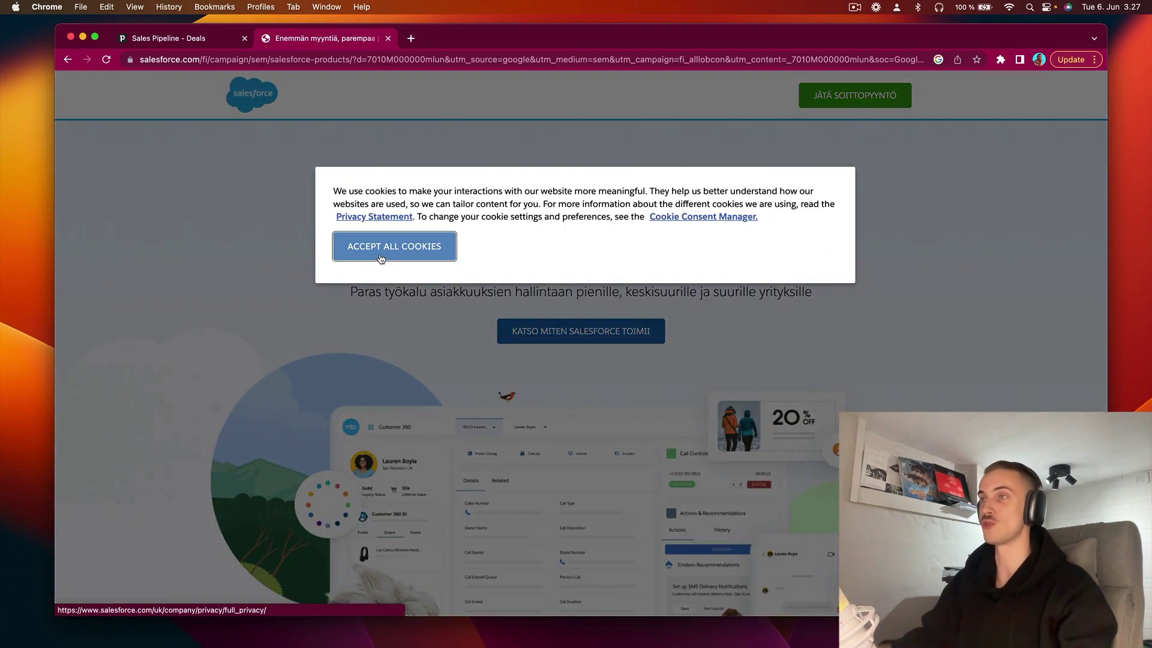
- Accept all cookies on the Salesforce site and look over its CRM product page
click(397, 248)
scroll(417, 316, down, 3)
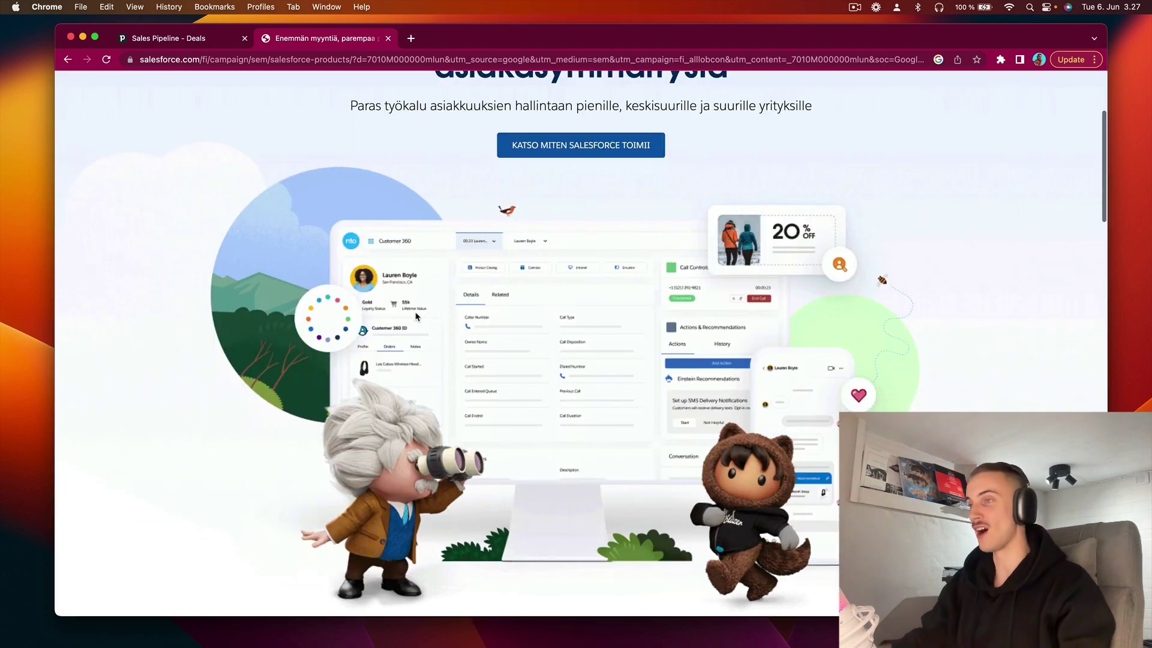
scroll(269, 312, down, 8)
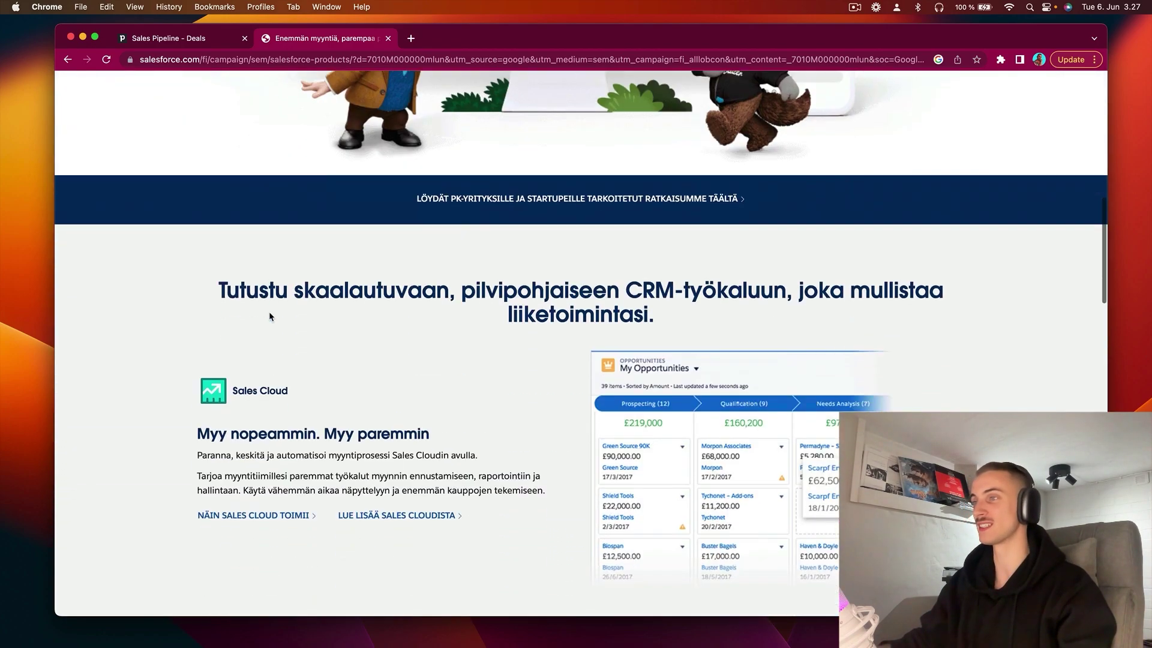
scroll(269, 316, up, 15)
- Go to close.io to look at that CRM
click(402, 60)
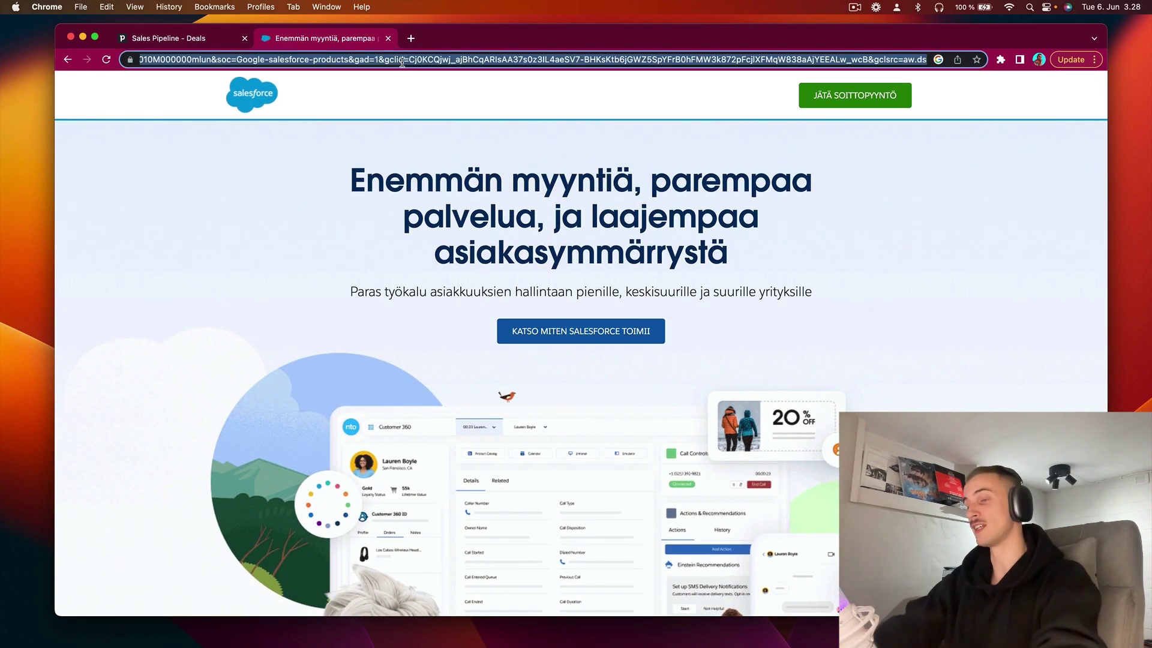
text(close.io)
key(Return)
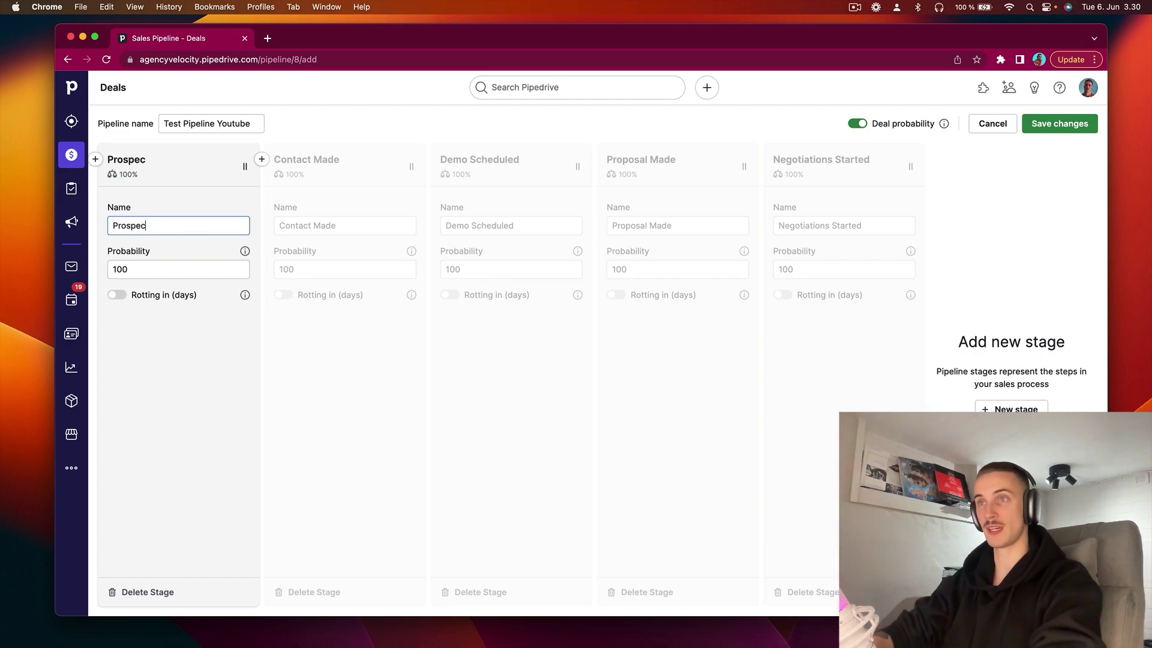
- Finish naming the pipeline's first stage Prospect and rename the second stage to Contacted
text(t)
triple_click(335, 226)
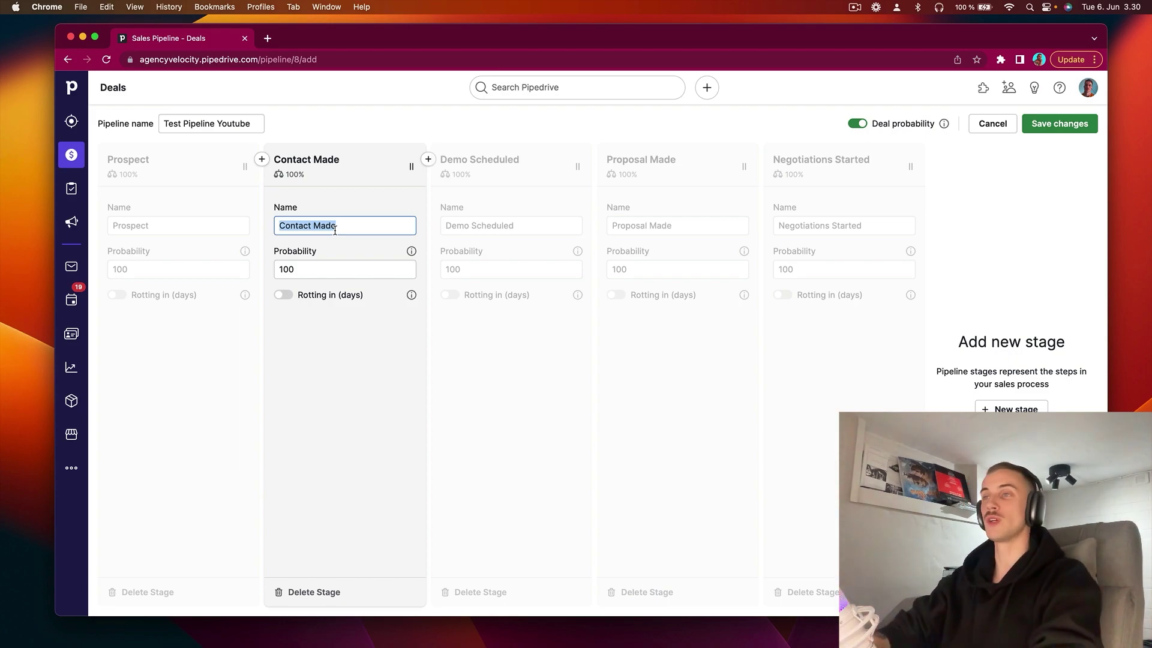
text(CO)
key(BackSpace)
text(ontacted)
- Rename the Demo Scheduled stage to Positive Reply
double_click(521, 231)
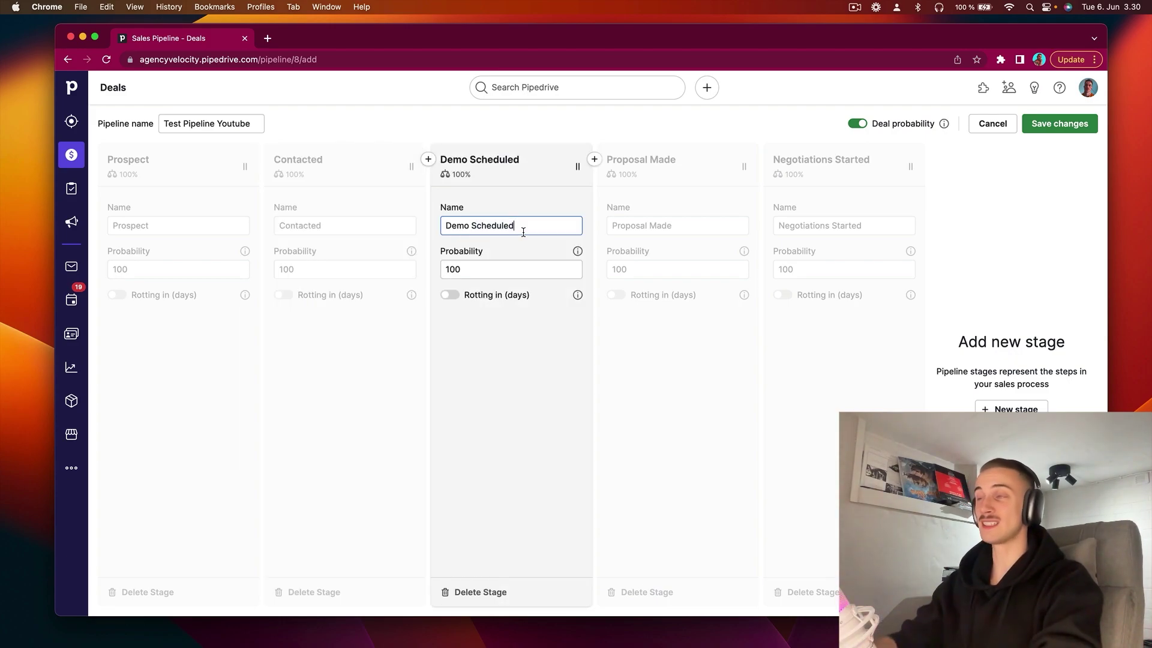
key(super+a)
key(BackSpace)
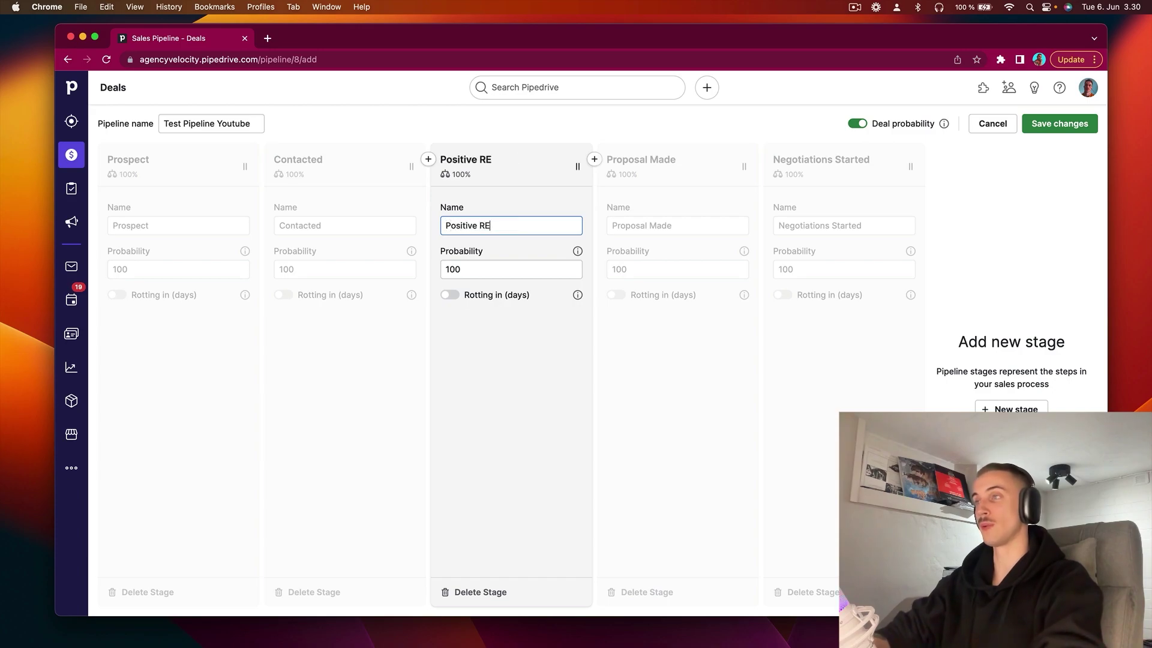
key(BackSpace)
text(eply)
- Rename the Proposal Made stage to Discovery Call and the Negotiations Started stage to Demo Call
triple_click(646, 225)
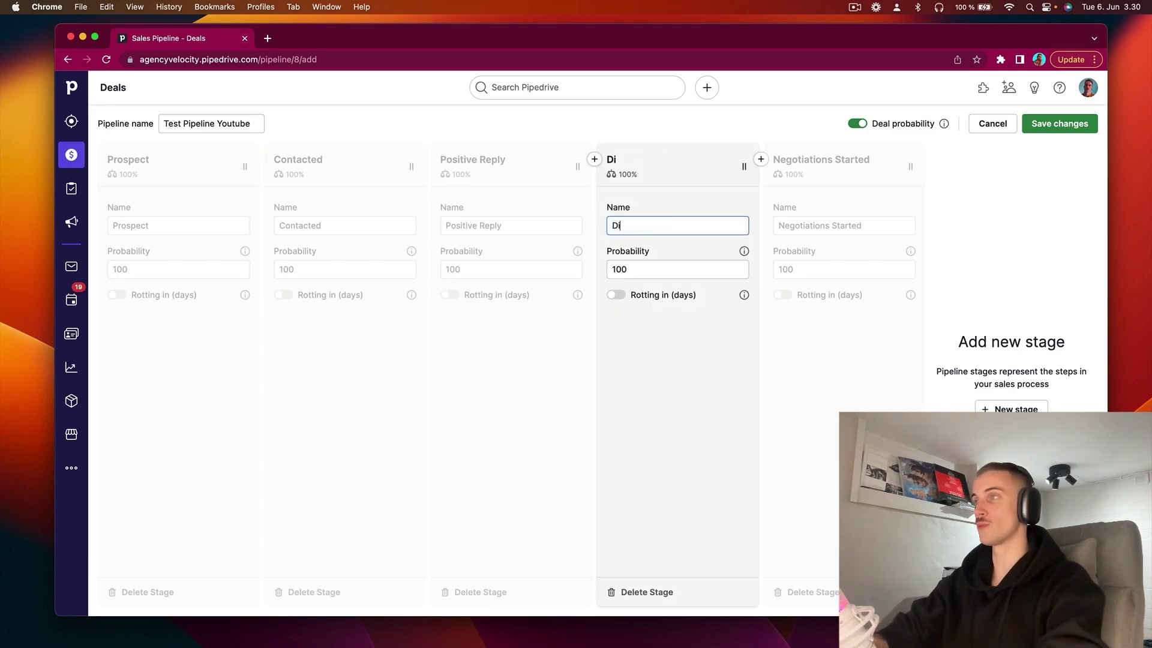
click(843, 225)
key(super+a)
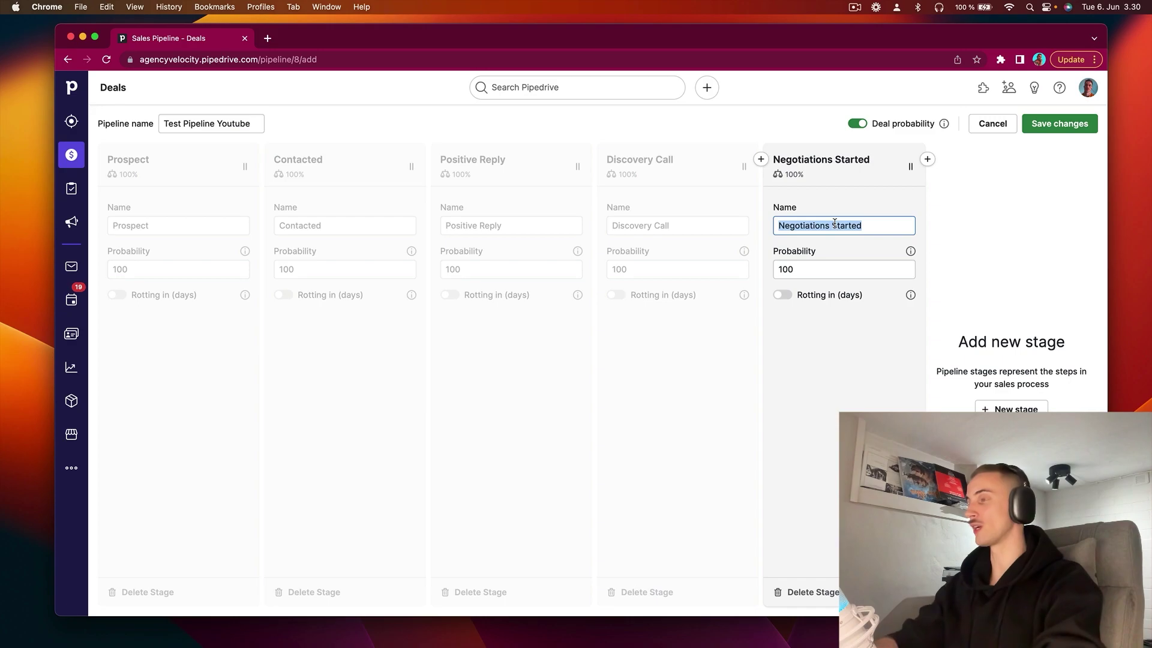
text(Demo Call)
- Add two more stages named "Follow Up / Neg" and "Closed" after Demo Call, and save the pipeline
click(926, 159)
double_click(952, 226)
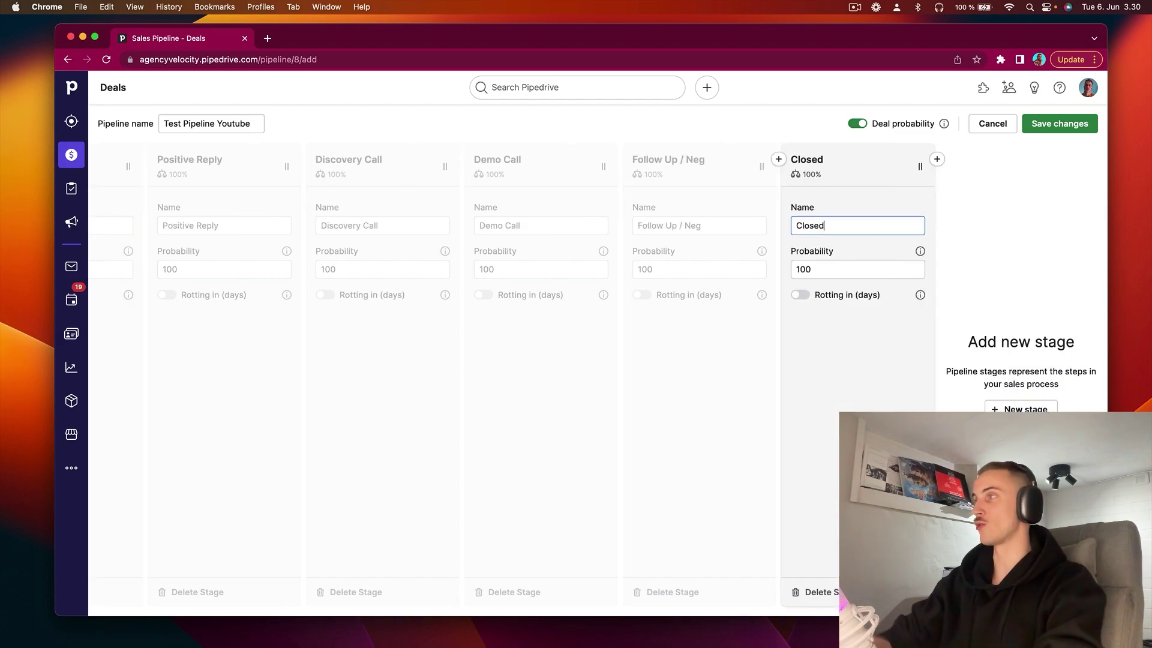
click(1060, 123)
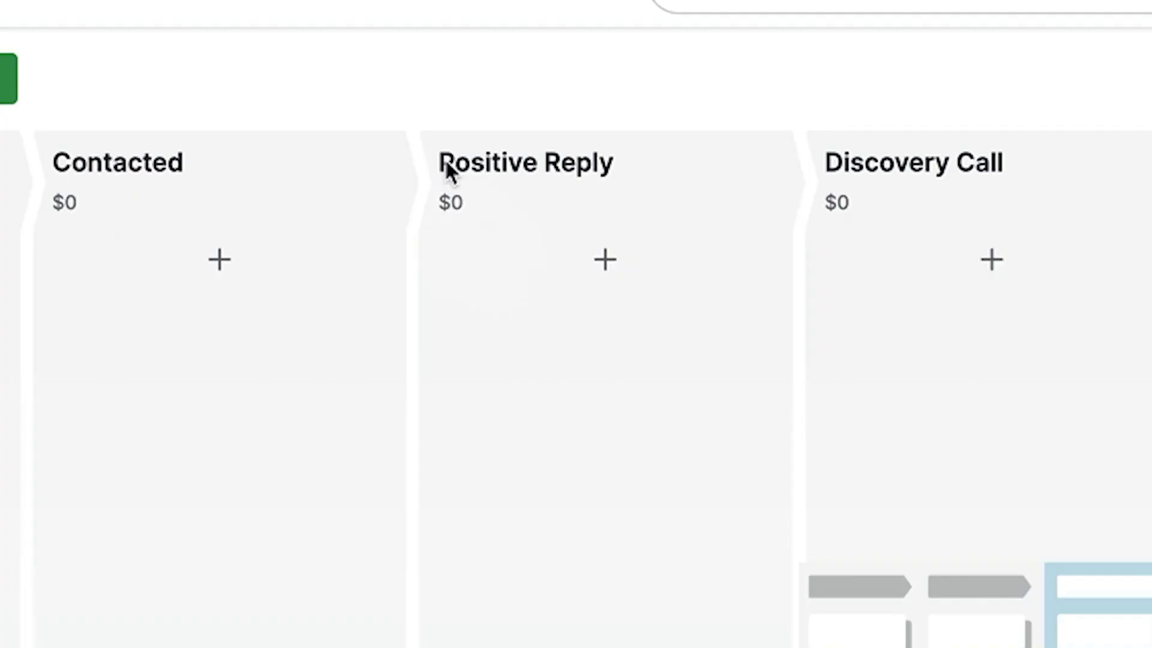
drag(394, 156, 477, 159)
click(479, 156)
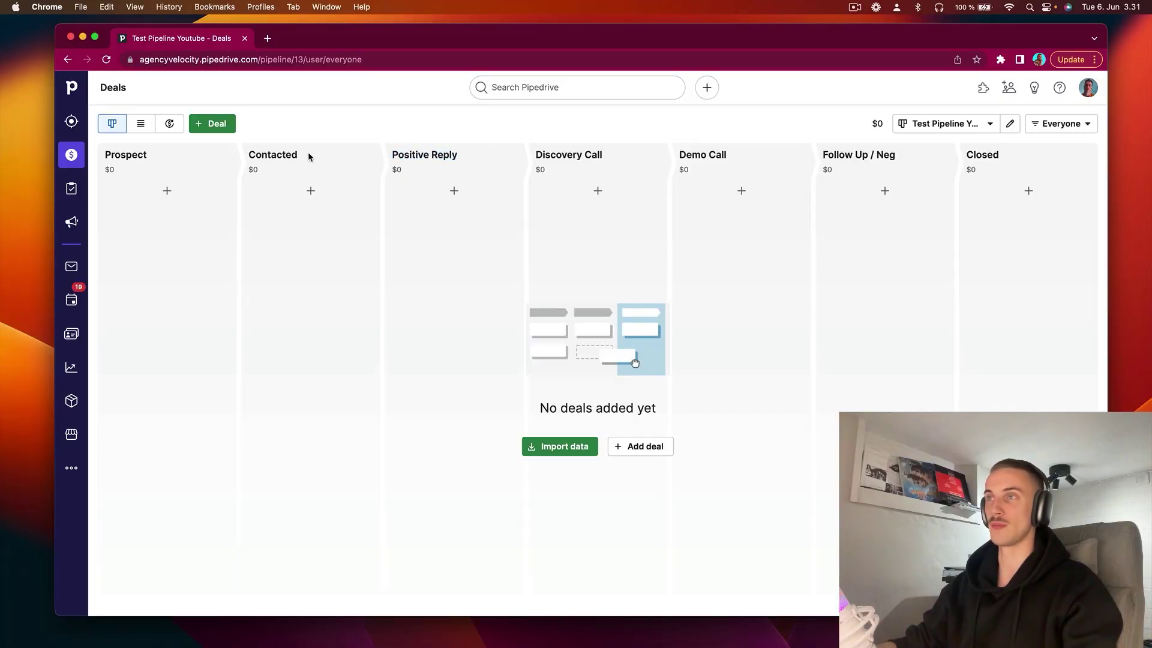
drag(309, 157, 85, 159)
click(112, 158)
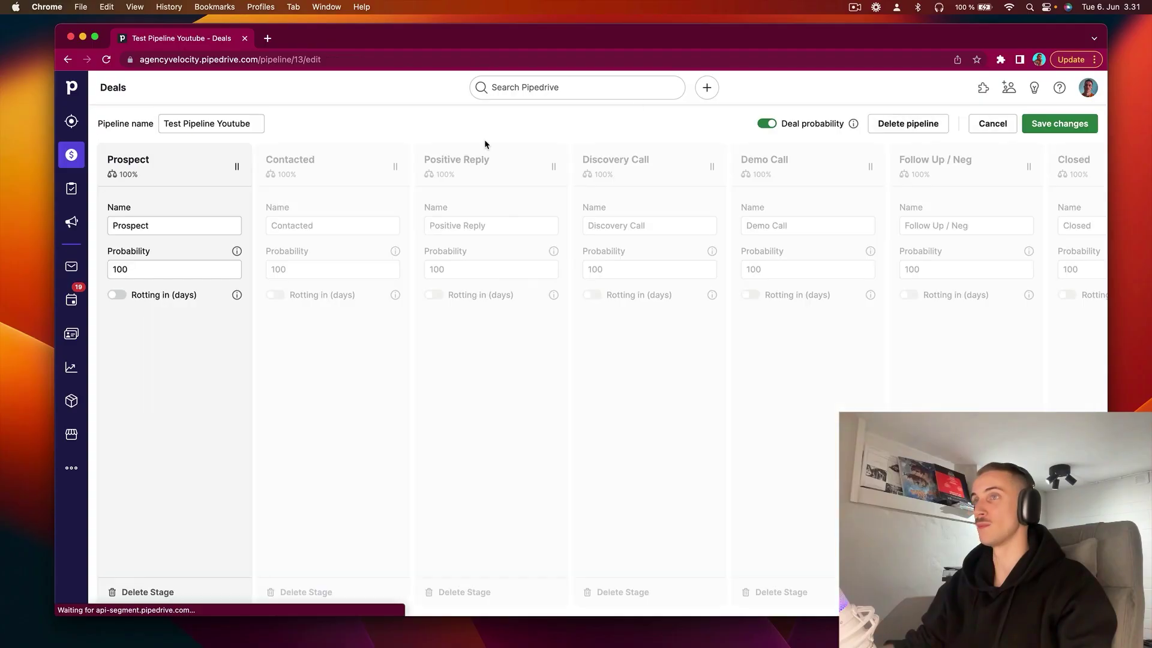
- Remove the Prospect and Contacted stages from the pipeline
click(333, 225)
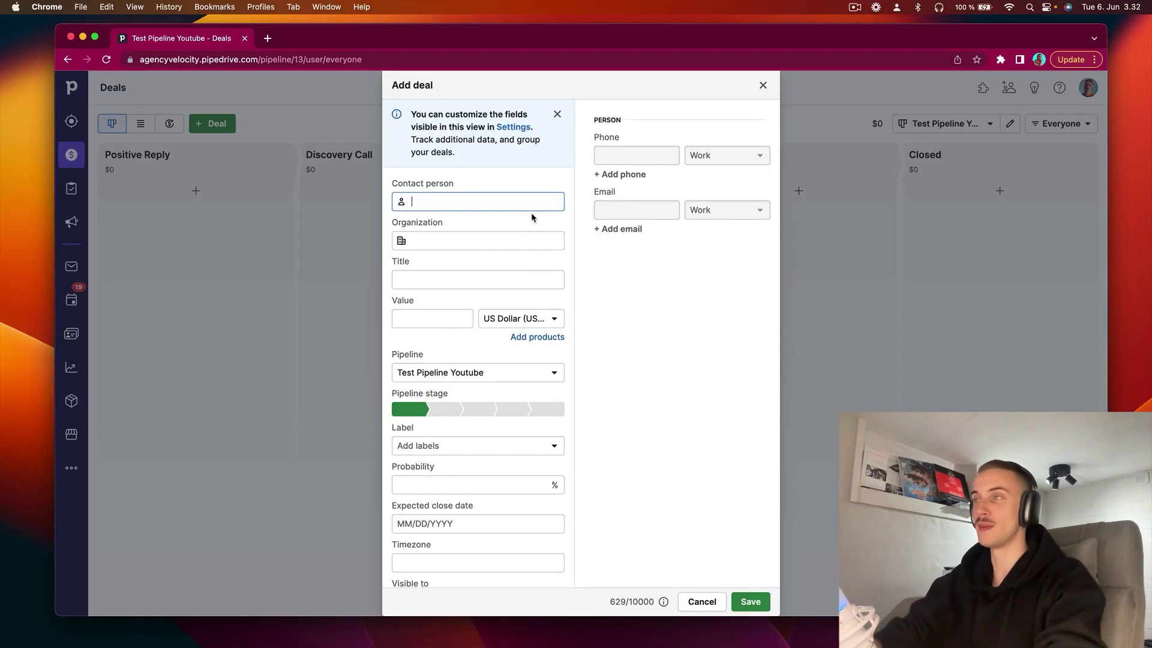
- Save a new Positive Reply deal with the contact person's name, organization "marketing growth xyz" and a value of 10000 US dollars
text(mith)
key(Tab)
text(marketing growth xyz)
key(Tab)
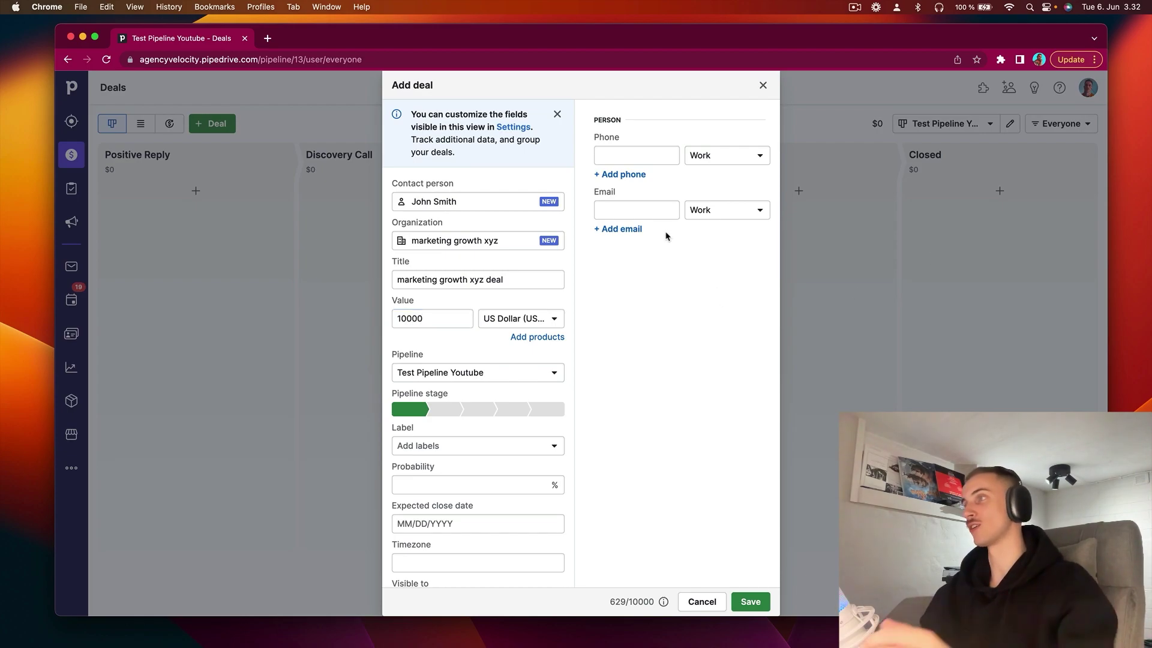
click(664, 207)
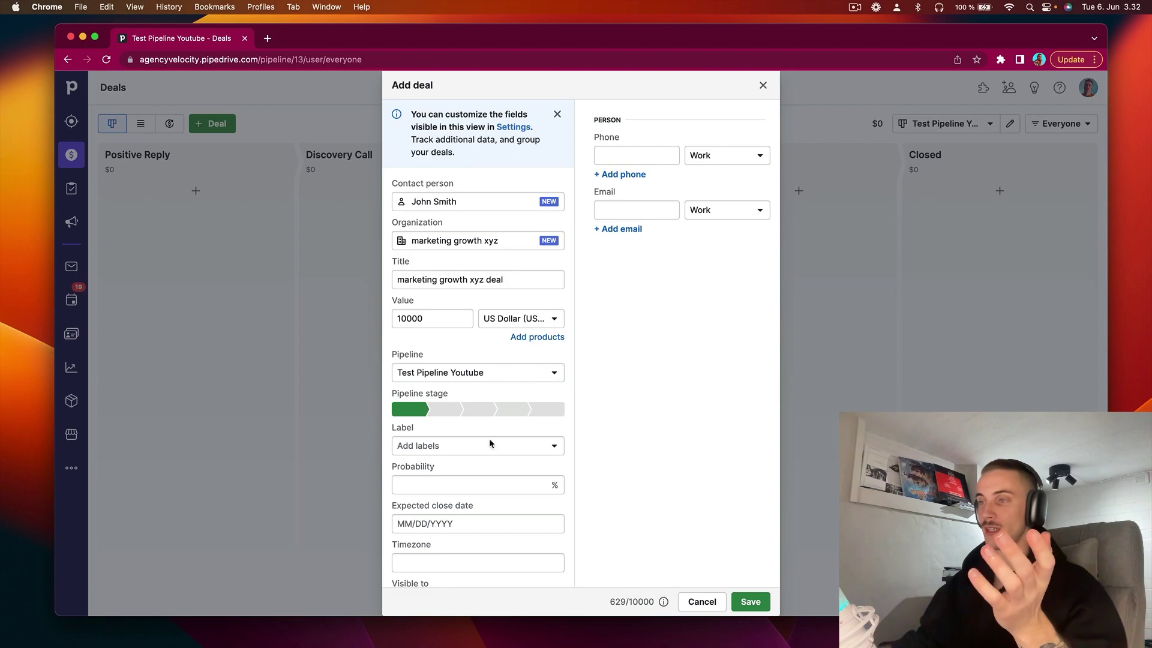
scroll(481, 478, down, 1)
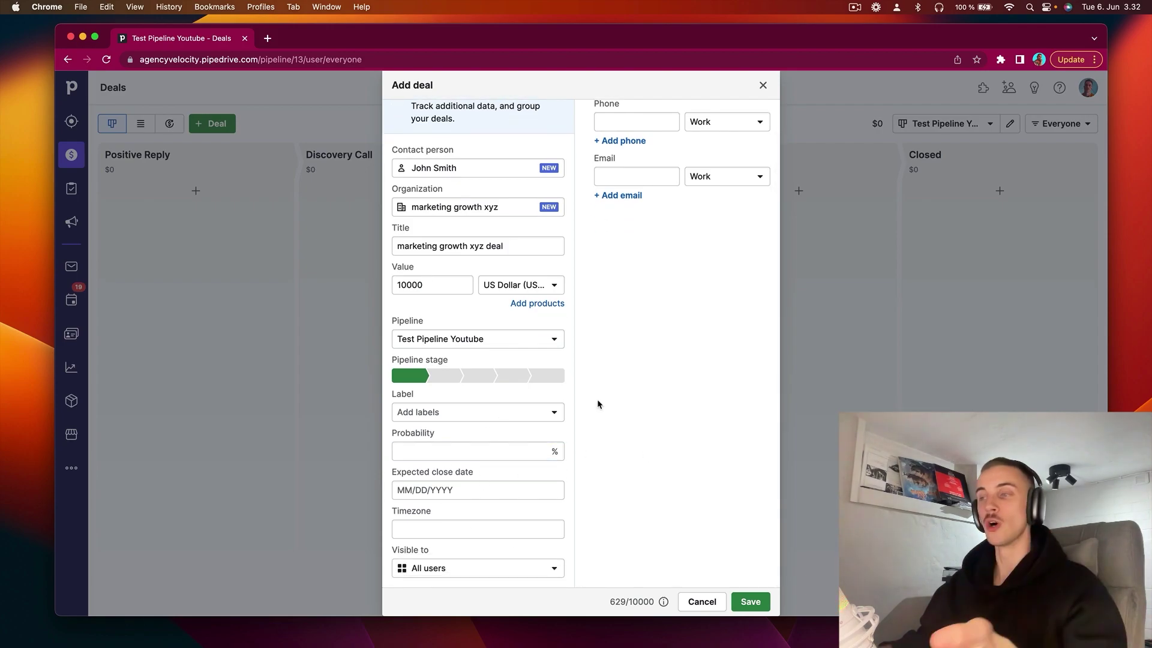
scroll(497, 383, up, 1)
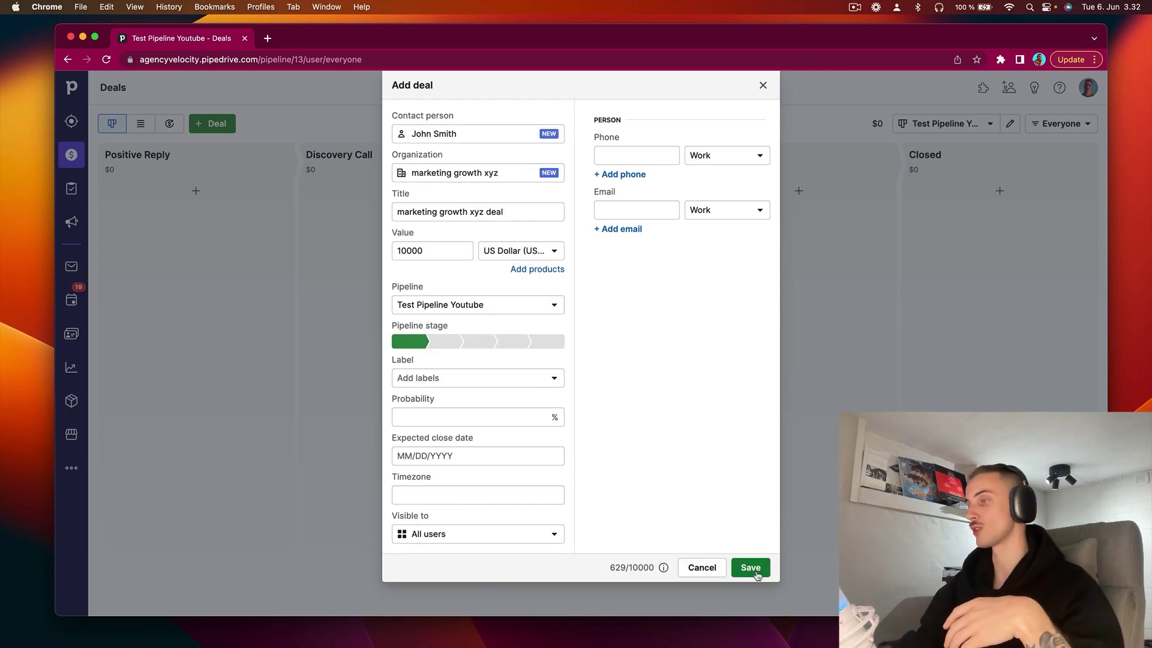
click(749, 568)
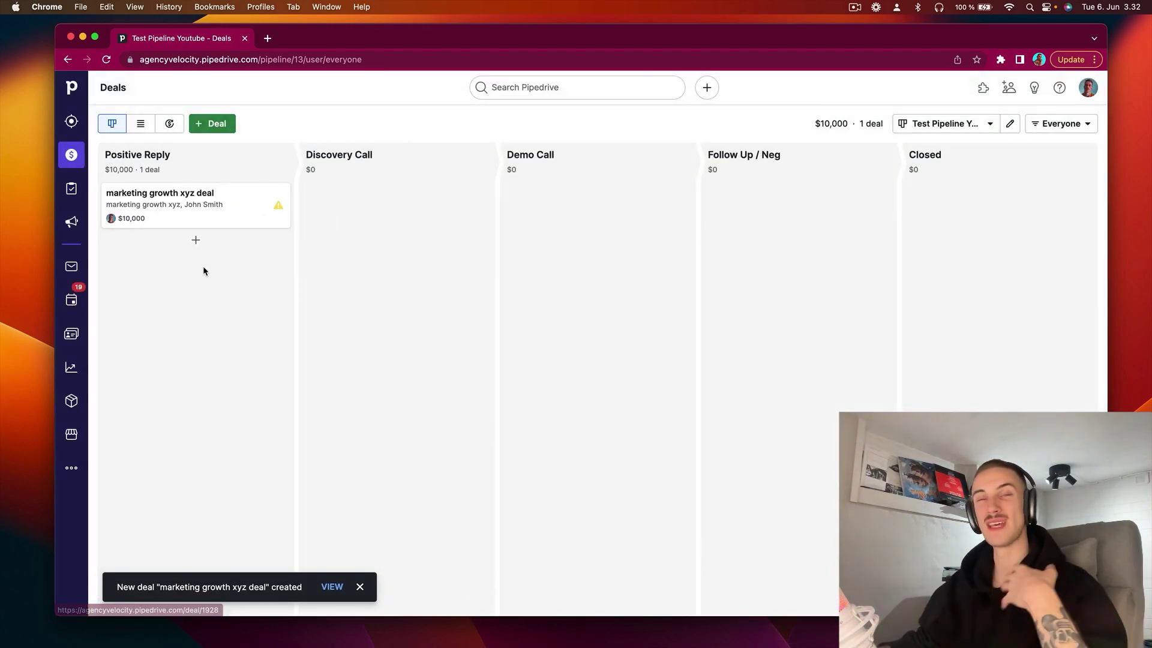
double_click(301, 157)
click(297, 157)
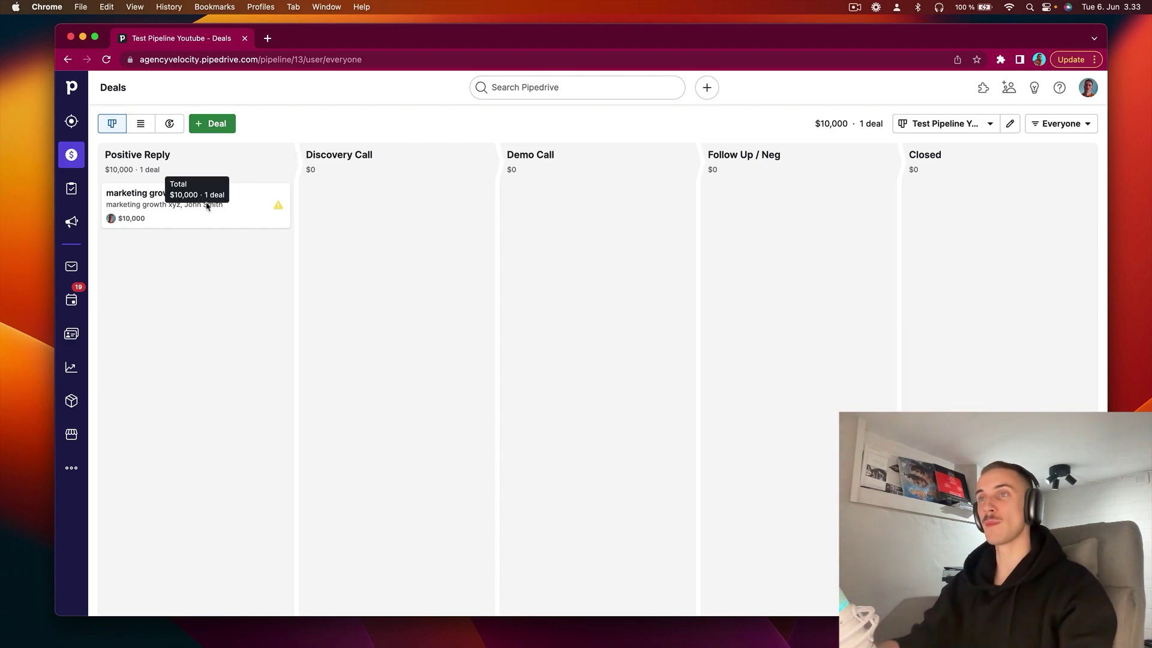
- Add two more Positive Reply deals with their contact names: Mansion 101 worth $15,000 and Roofing.com worth $10,000
click(198, 240)
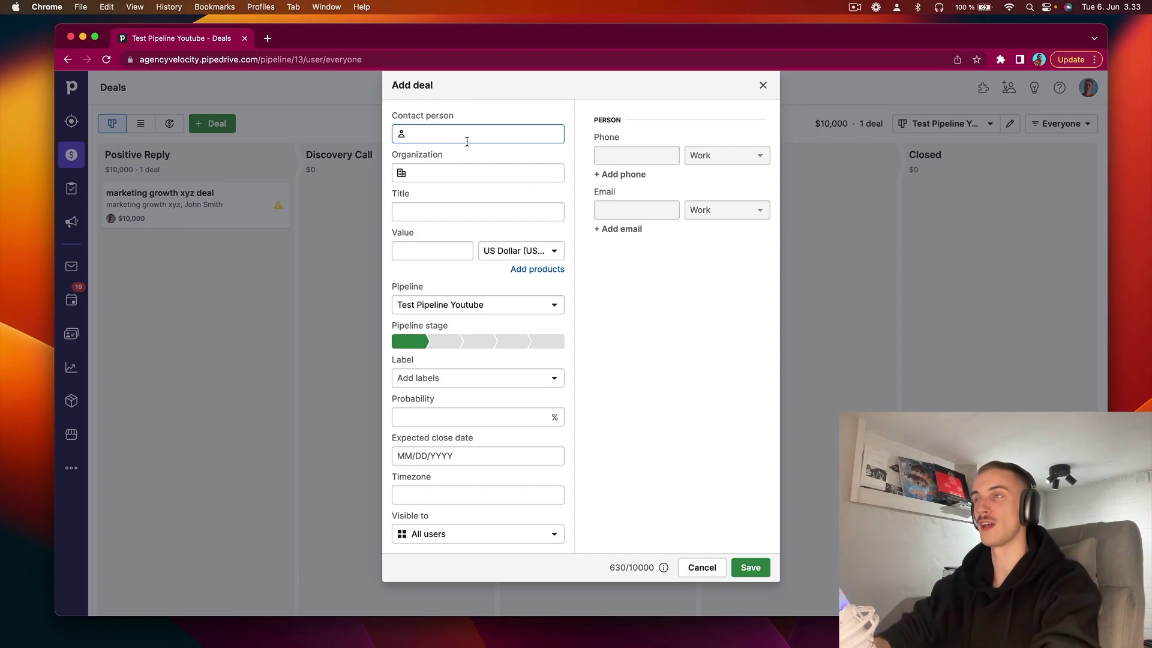
key(Tab)
text(Mansion 101)
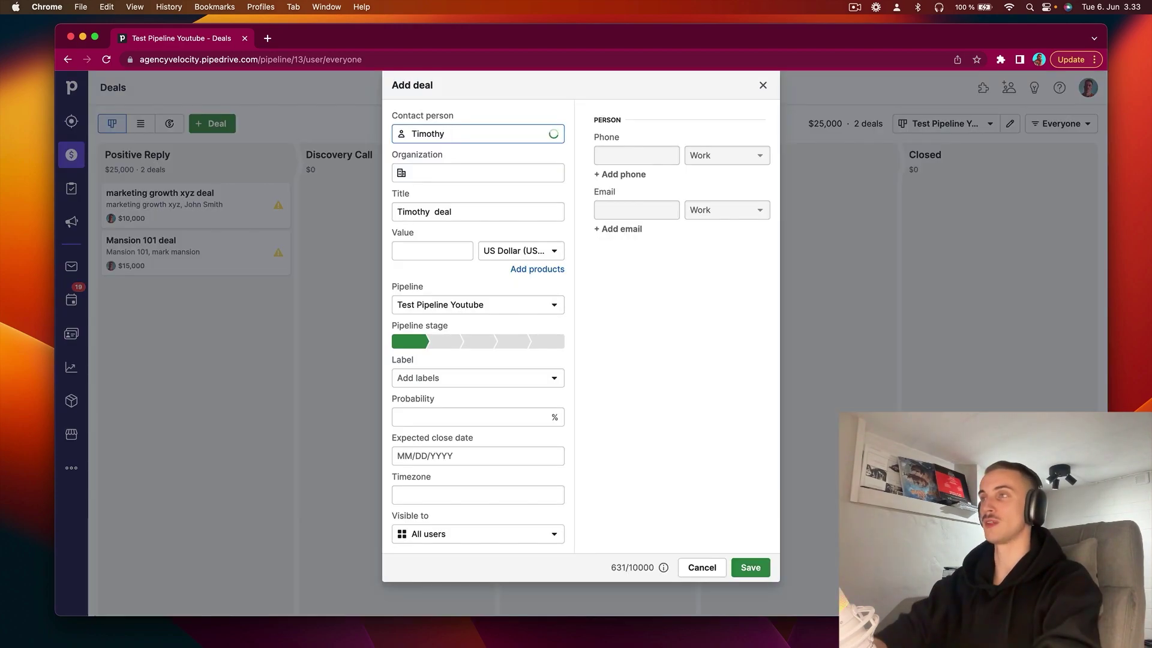
text(Smither)
key(Tab)
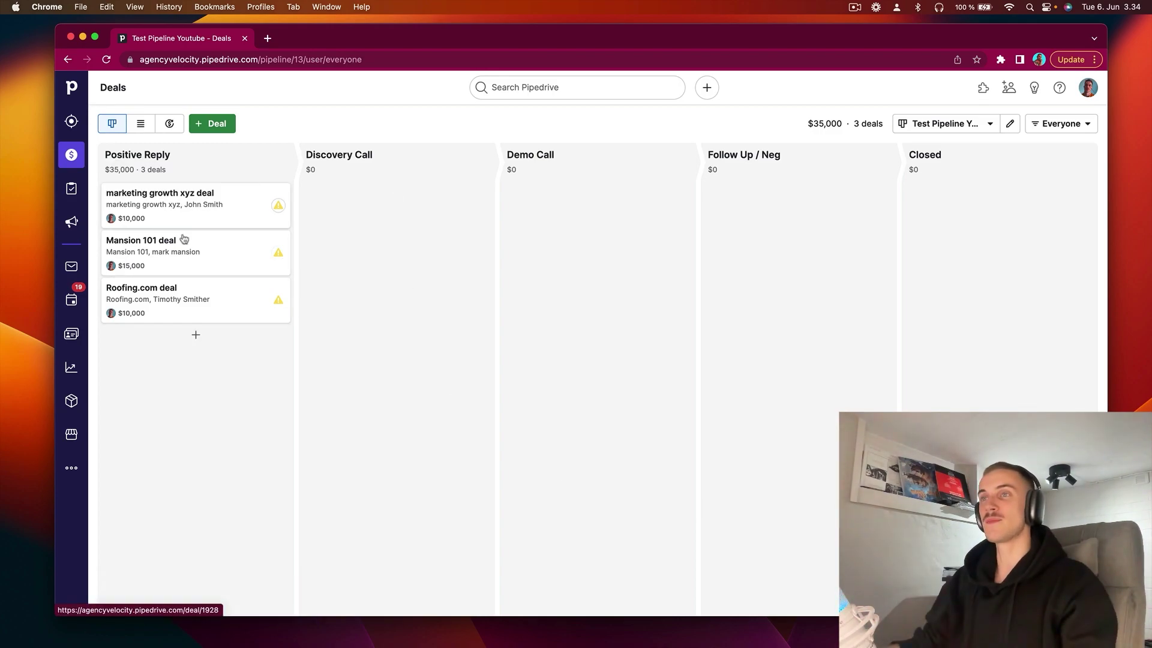
- Open the marketing growth xyz deal and write a note recording the contact's 6.6 reply asking for more information before having a call
click(219, 200)
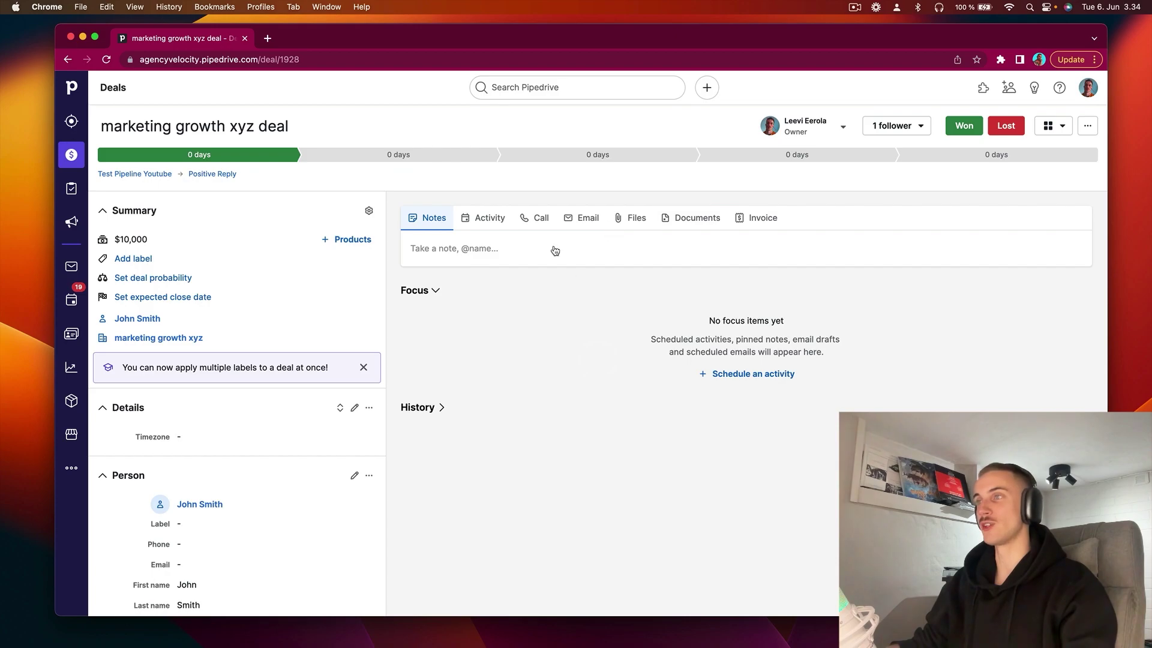
click(555, 251)
text(J)
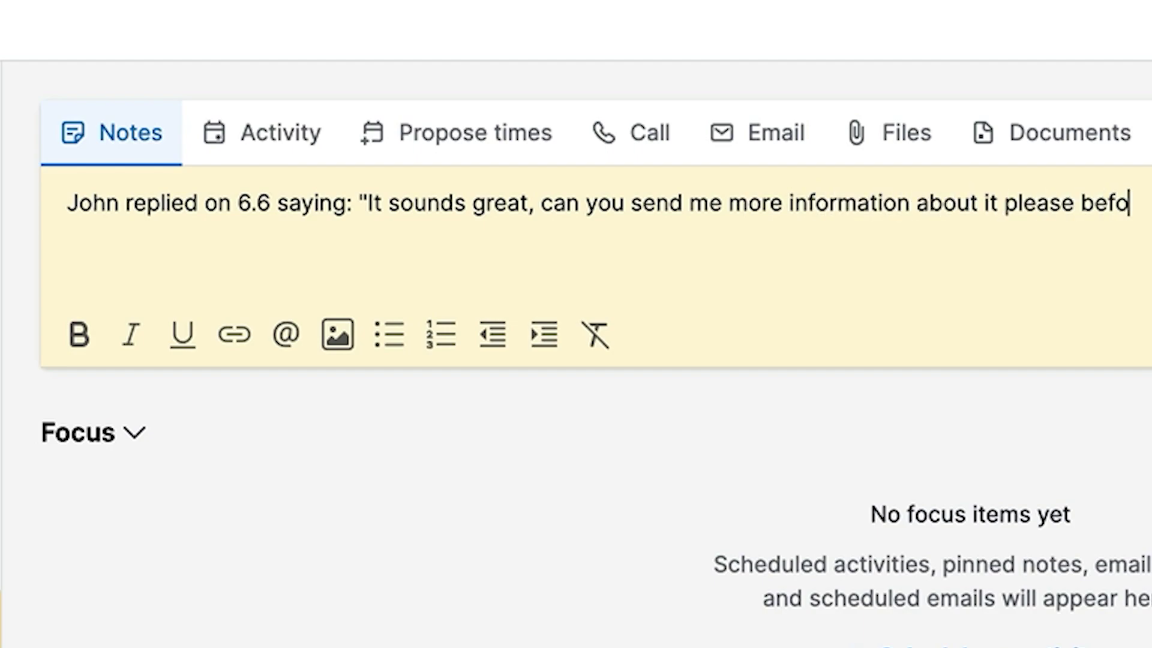
text(re we have a call.")
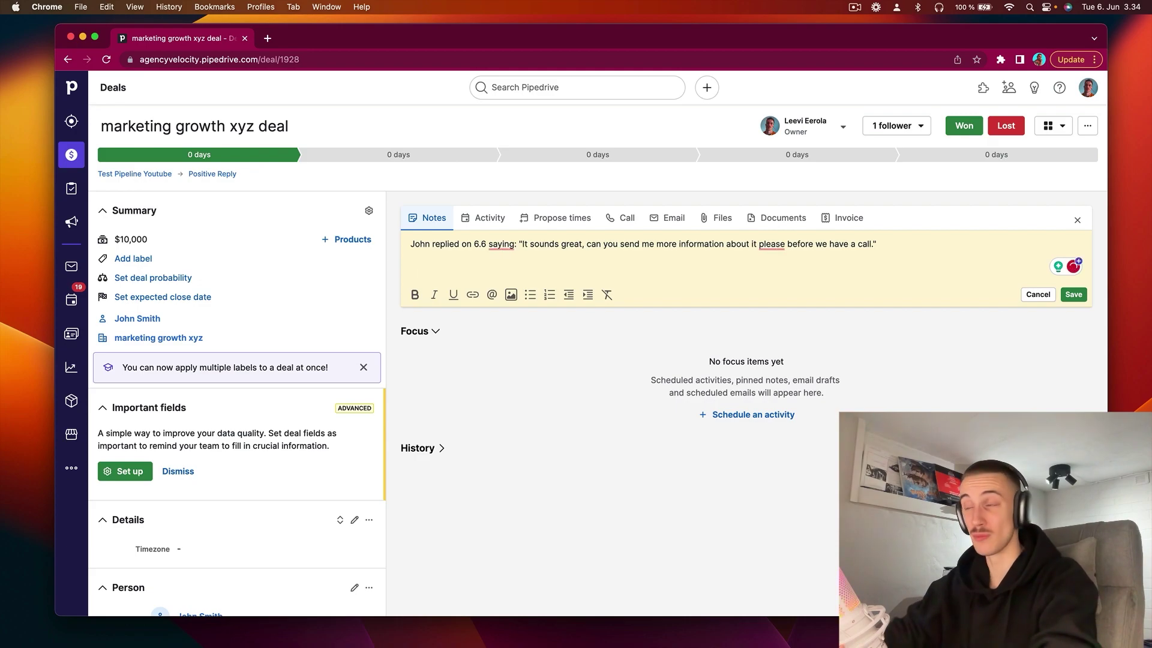
- Add paragraphs about replying with a sales letter link and quick offer explanation, and about a follow-up request, and save the note
key(Return)
key(Return)
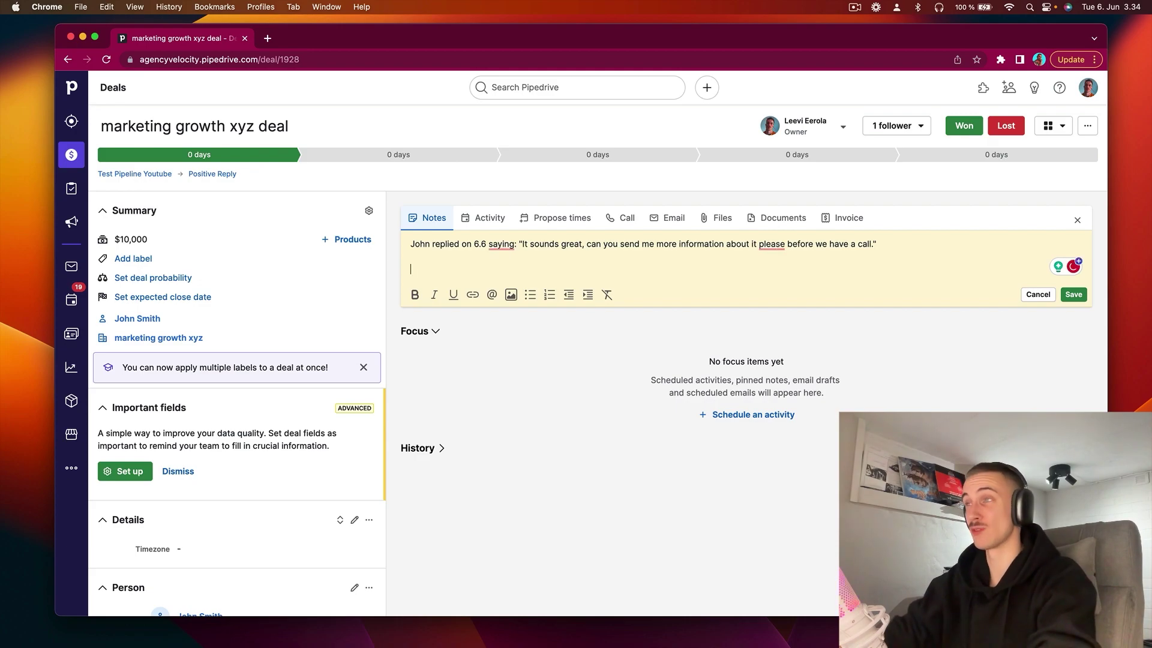
text(I)
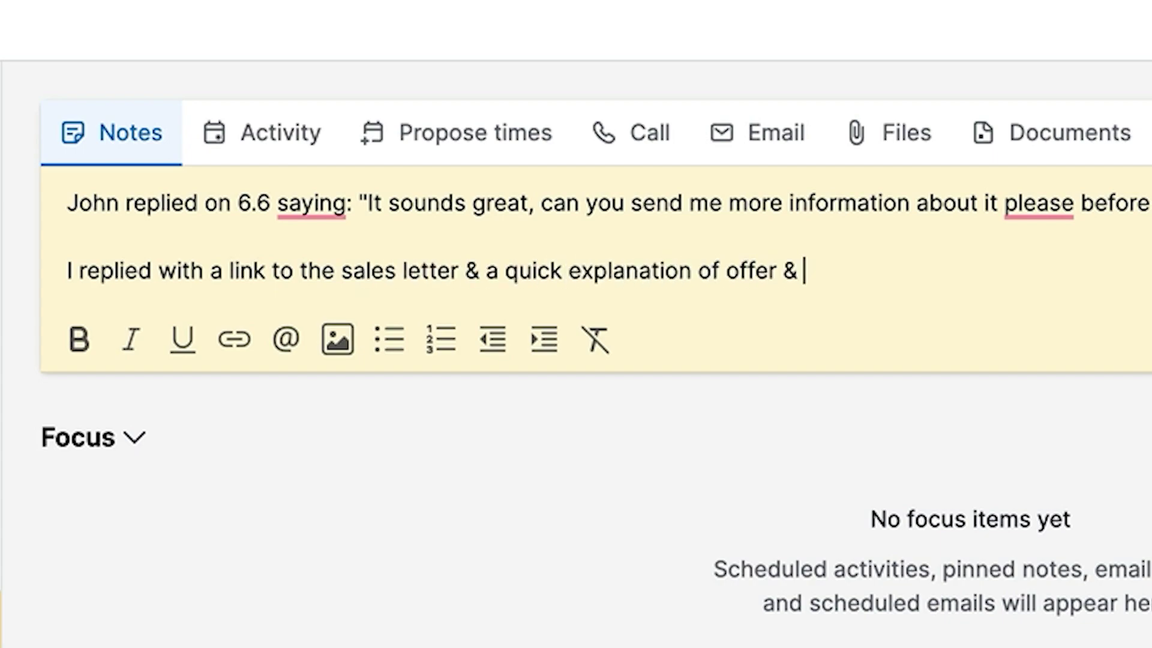
text(.)
key(Return)
key(Return)
text(Follow up asking for a c)
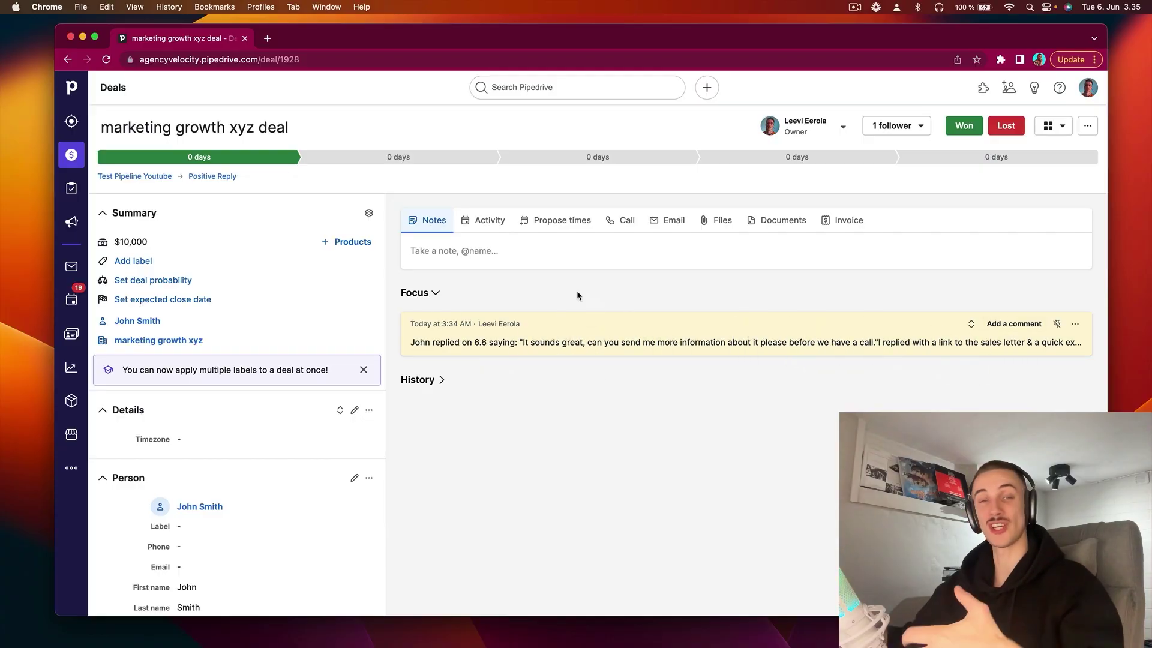
- Schedule a call activity named "Follow Up & Ask for a call" on the deal for Jun 8, 2023
click(480, 223)
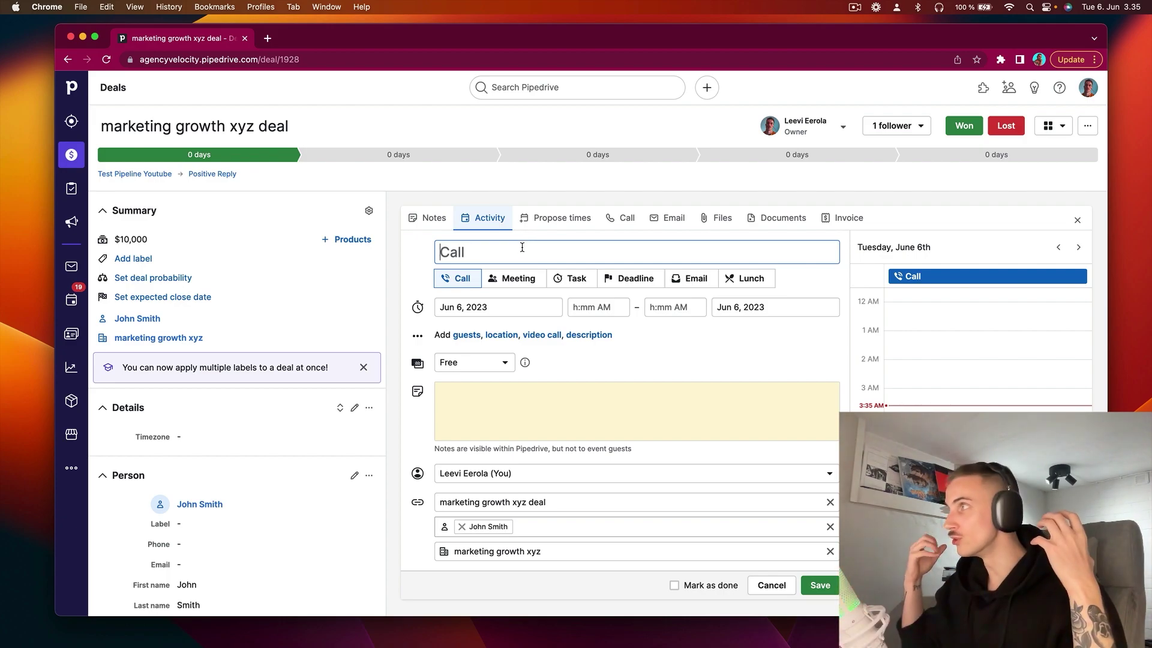
text(Foll)
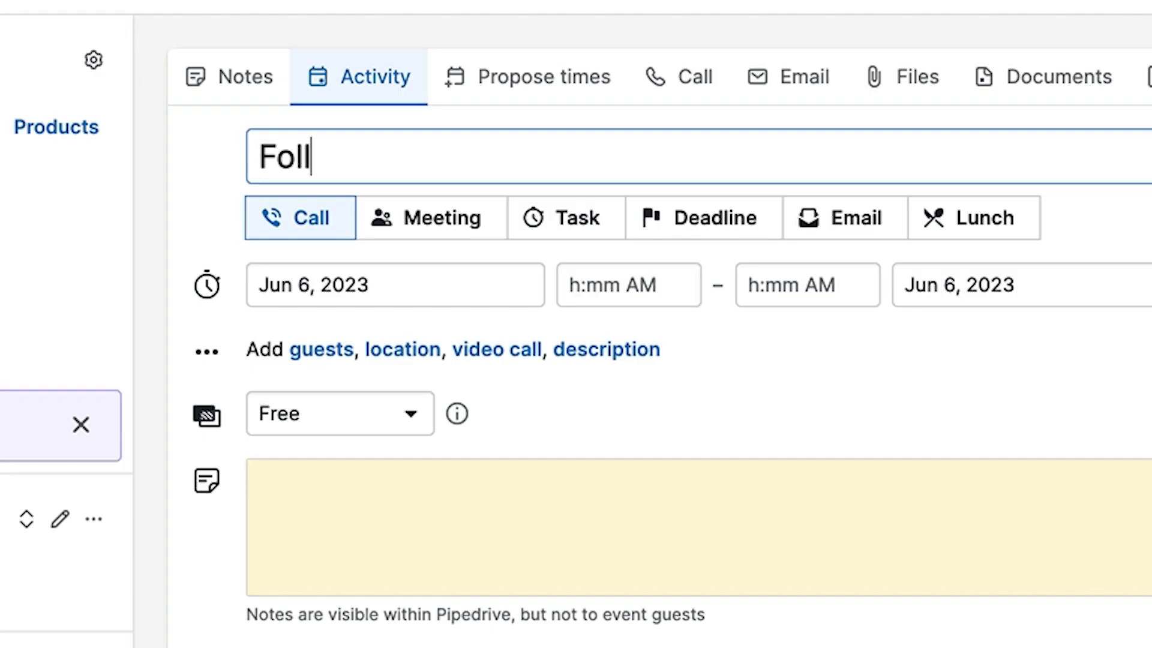
text(ow Up & ask for a call)
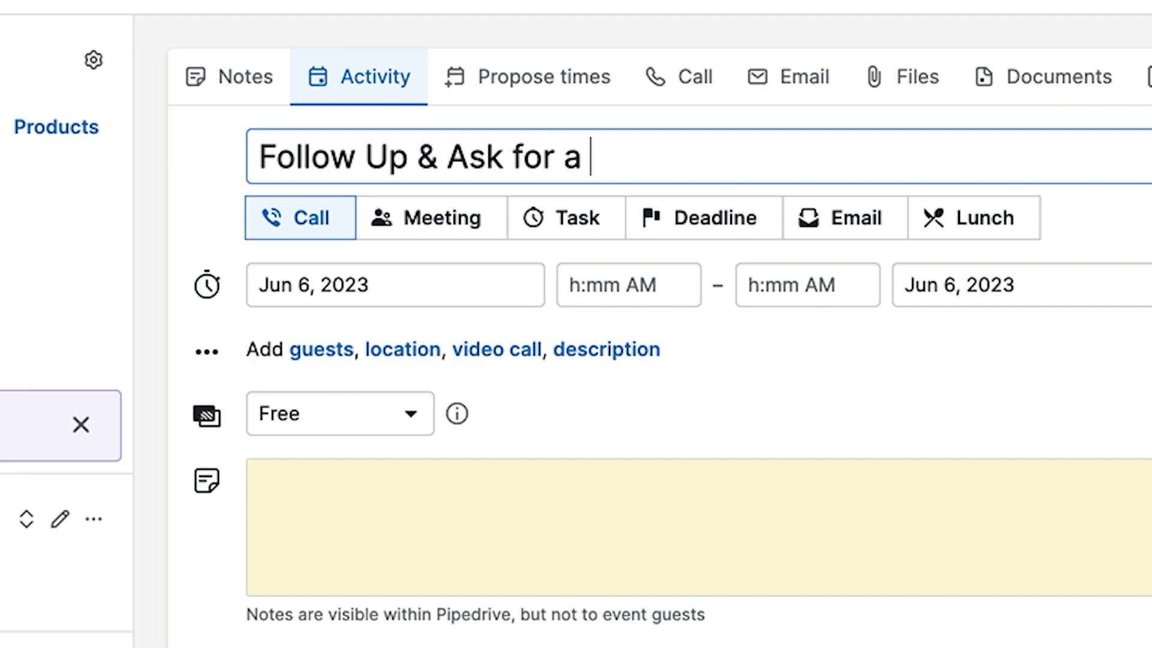
click(468, 285)
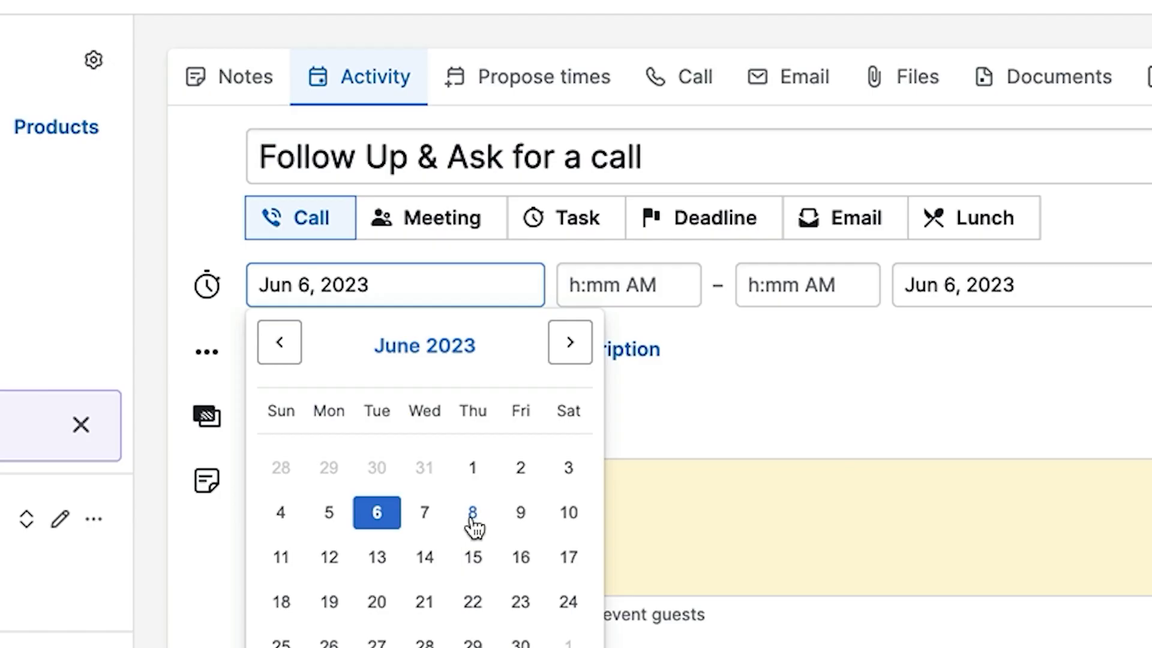
click(473, 513)
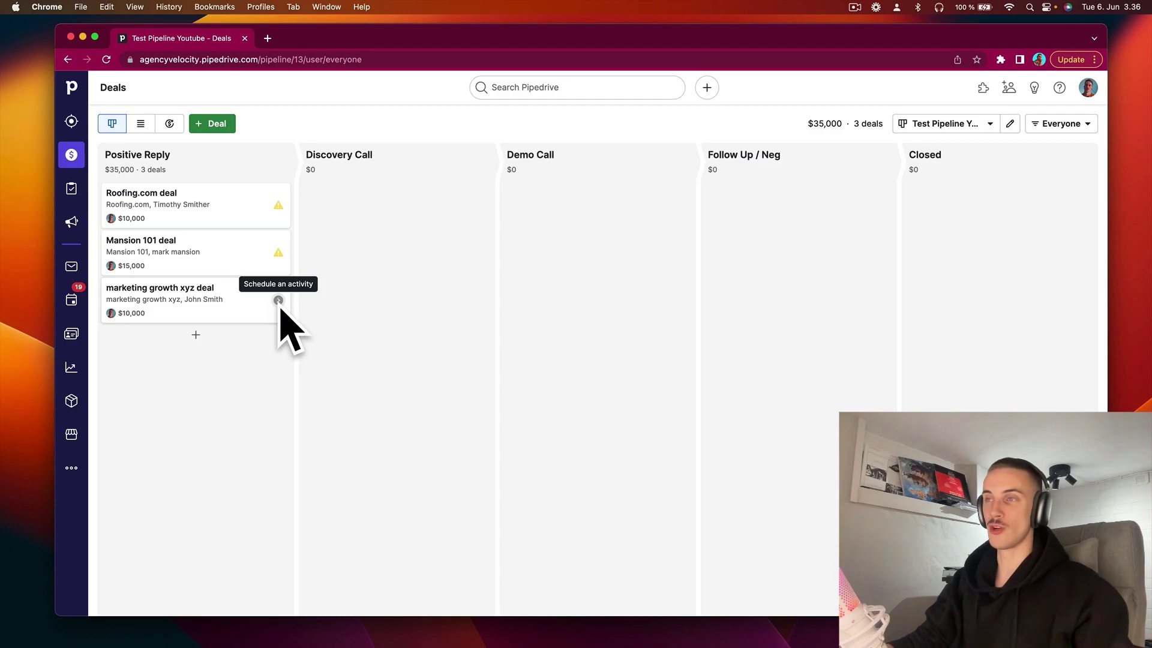
- Check the marketing growth xyz deal's scheduled activity from the pipeline, reopen the deal and expand its pinned note
click(279, 300)
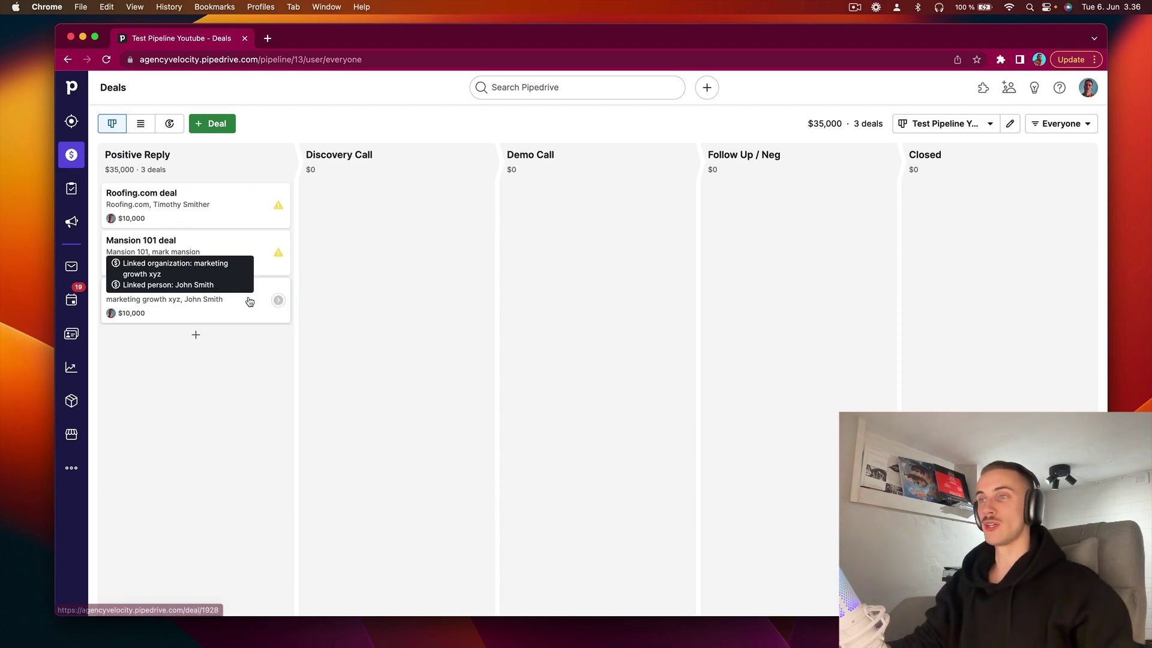
click(247, 298)
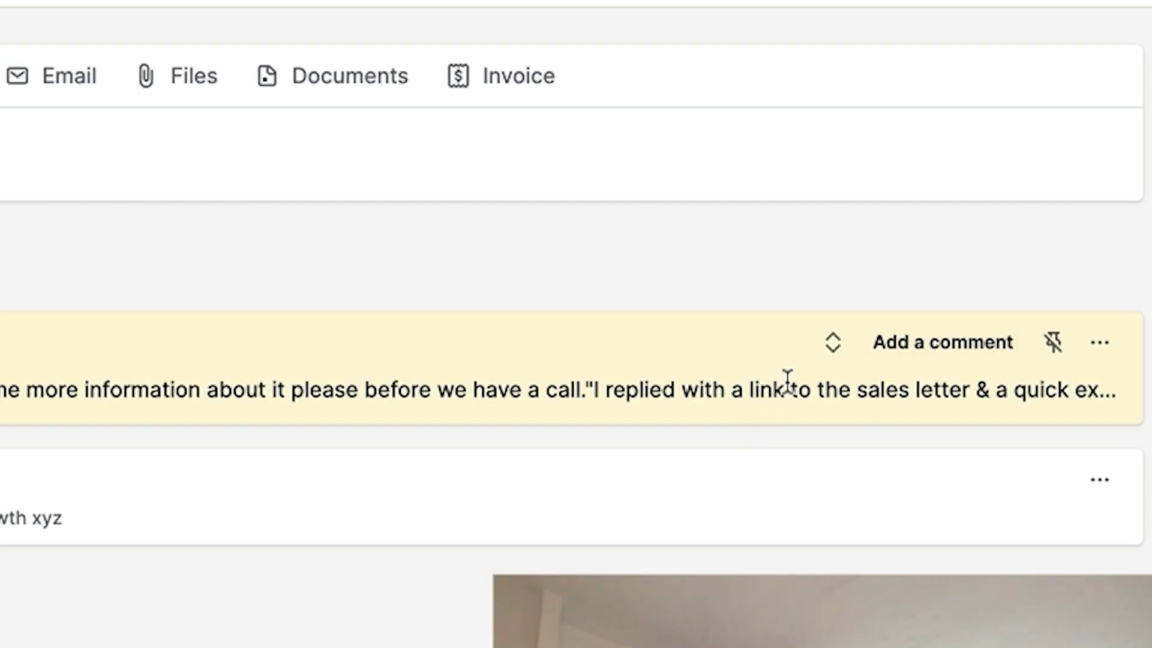
click(894, 357)
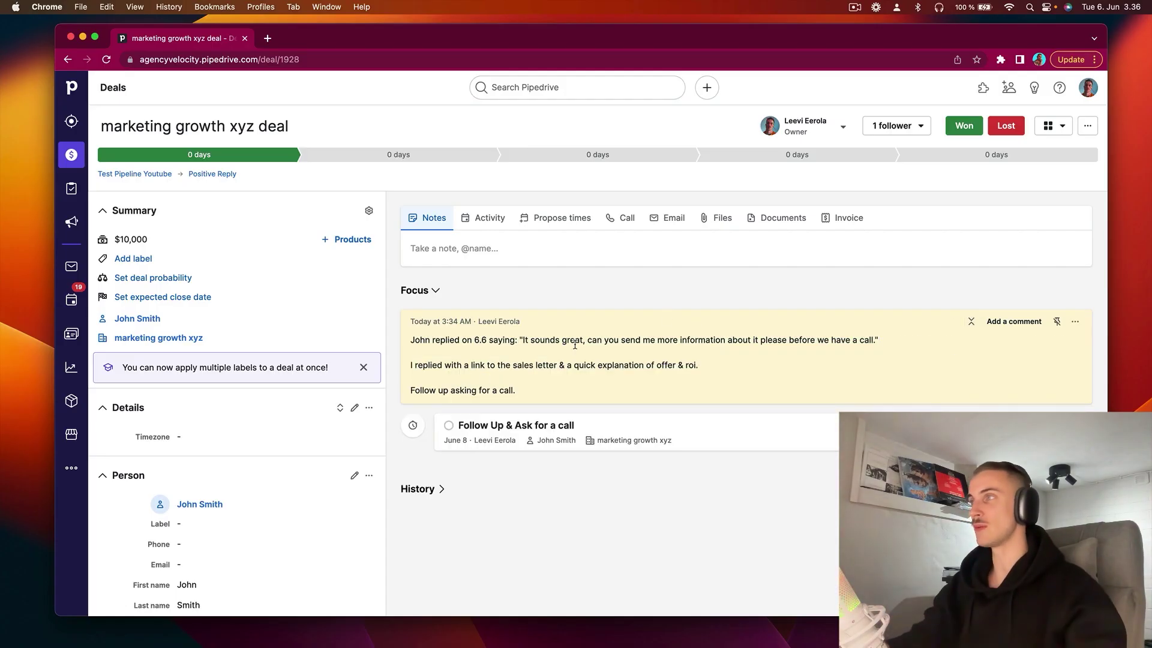
click(674, 217)
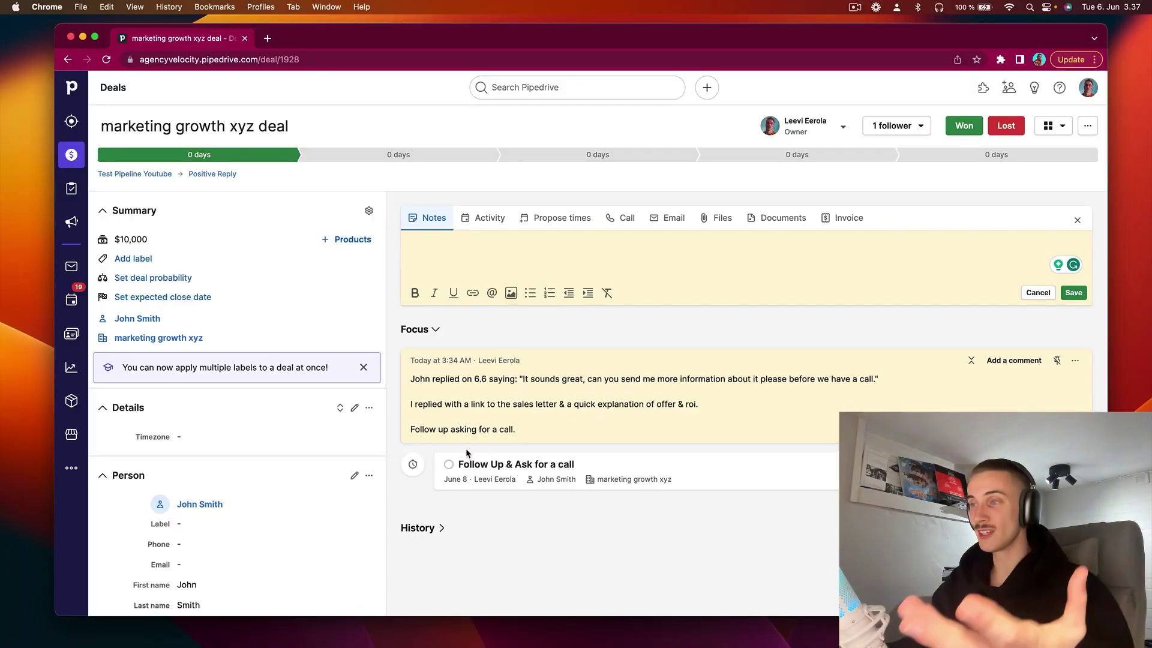
- Mark the call follow-up as done and schedule the task "Follow up again on LinkedIn" for Jun 12, 2023
click(449, 464)
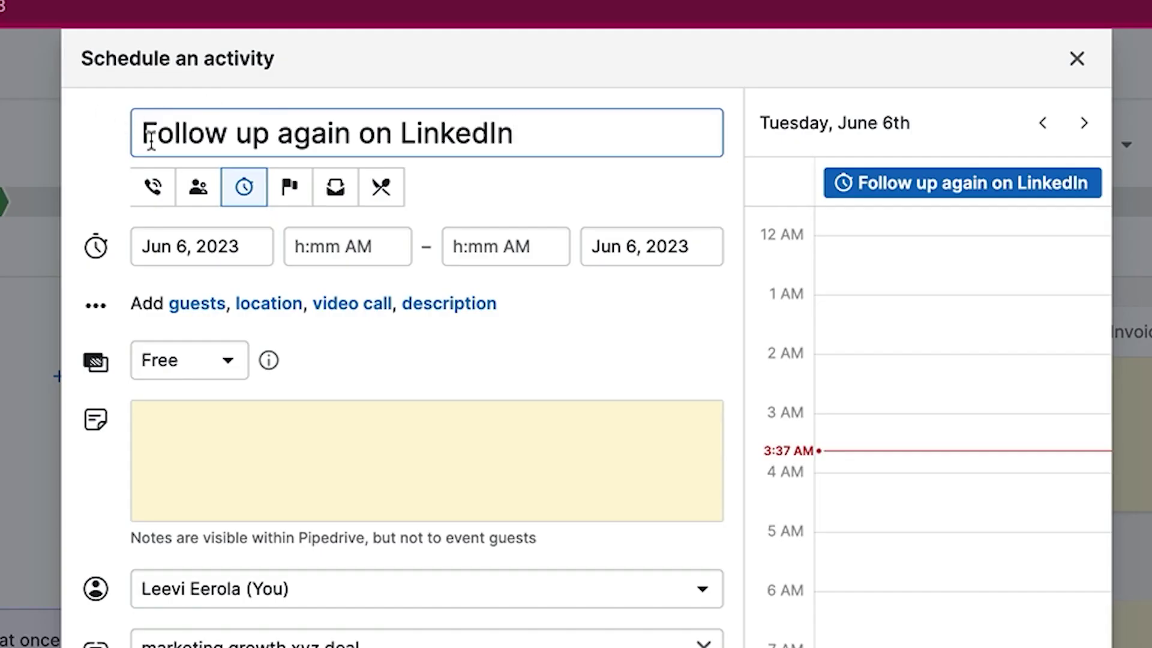
click(385, 170)
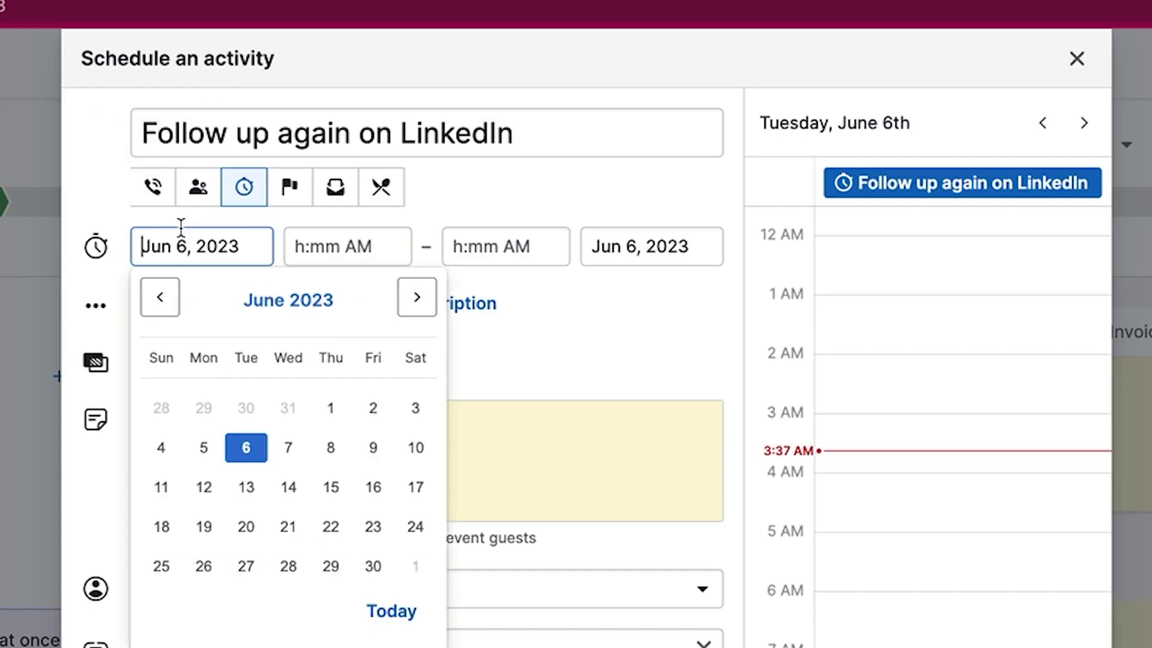
click(201, 486)
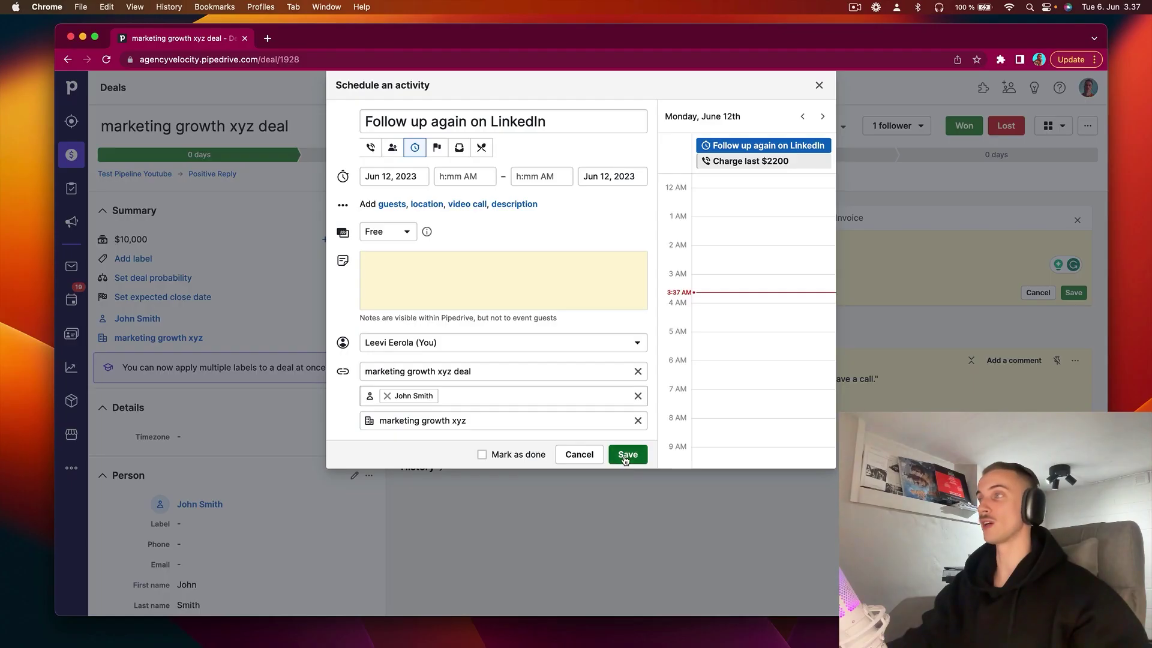
click(626, 460)
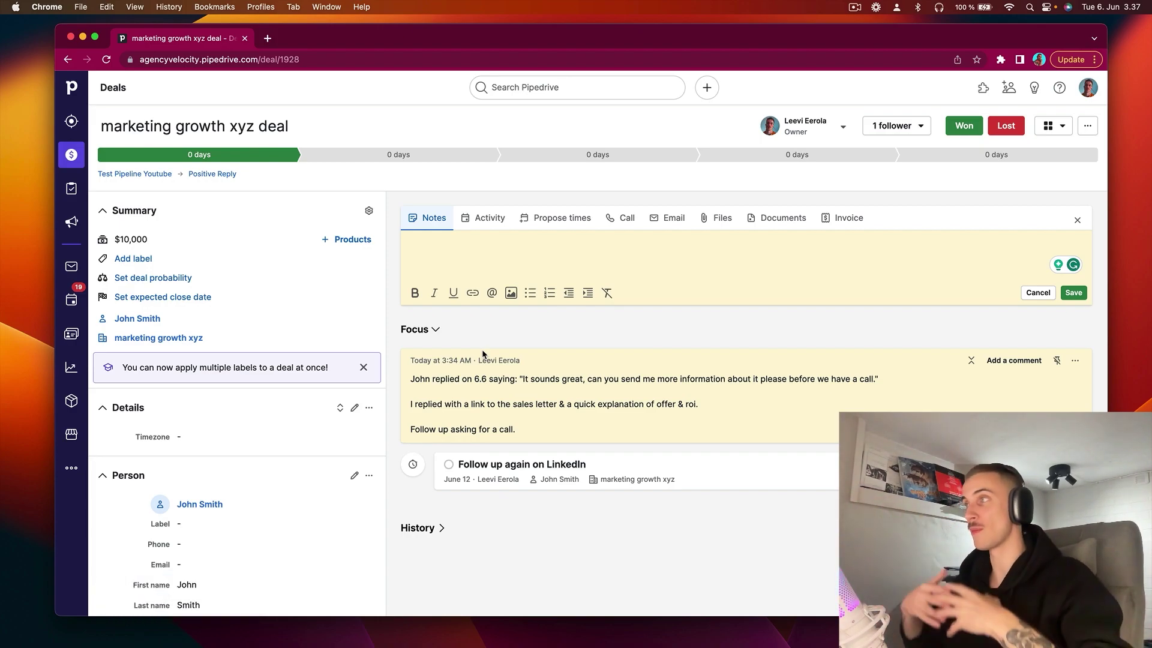
- Move the marketing growth xyz deal to the Discovery Call stage and open it
key(super+bracketleft)
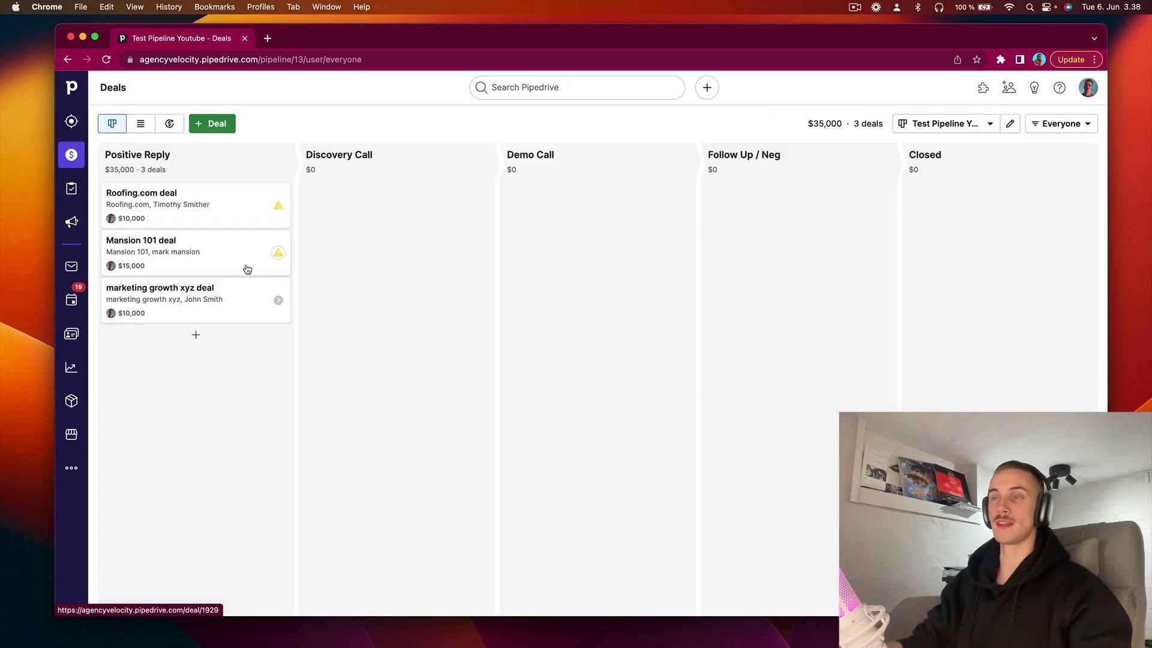
drag(227, 290, 372, 217)
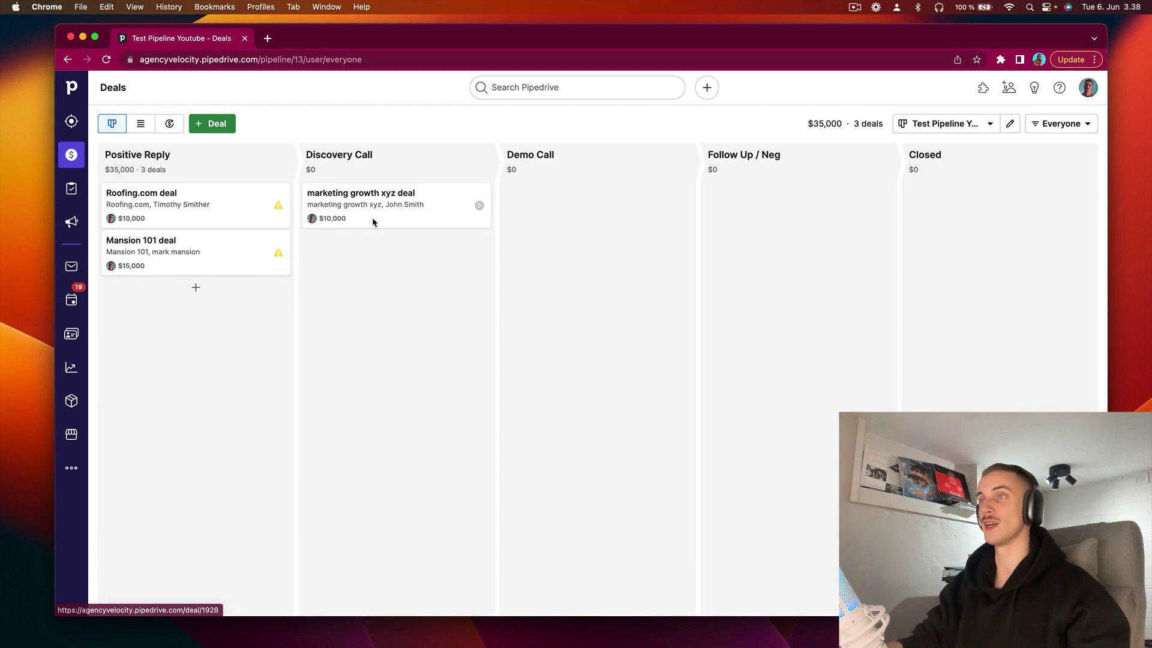
click(424, 200)
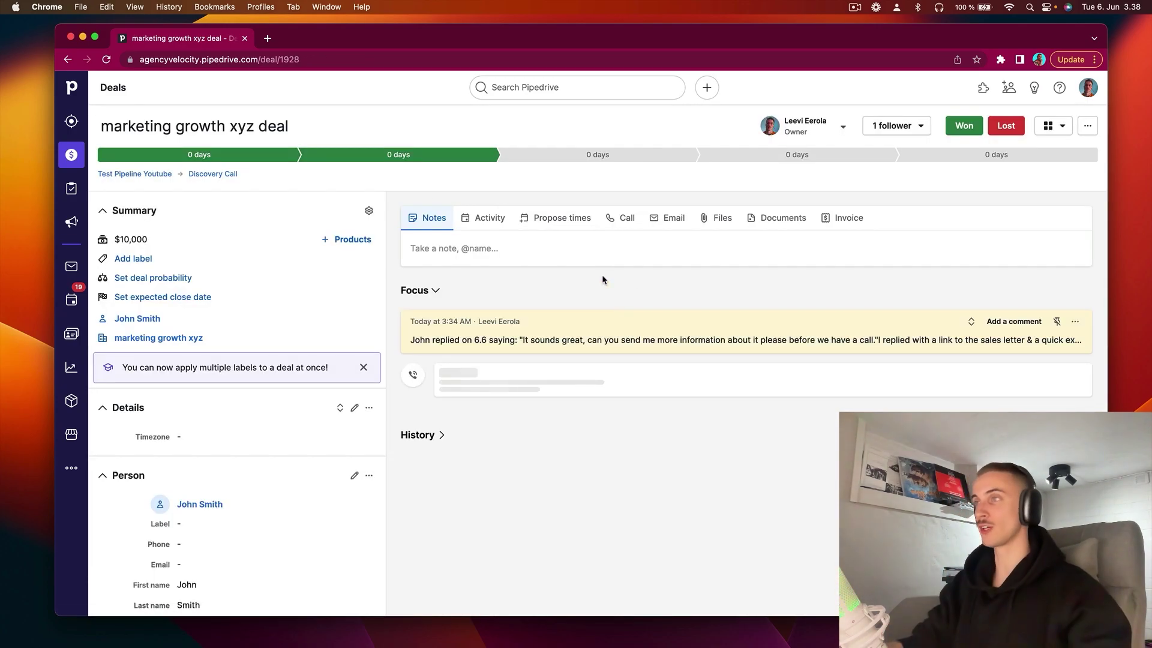
- Start a note headed "Discovery Notes:" with bullets for struggling with leads, relying on referrals and events, 5 leads a week, and goal: 20 per week
click(544, 255)
text(Discovery Notes:)
key(Return)
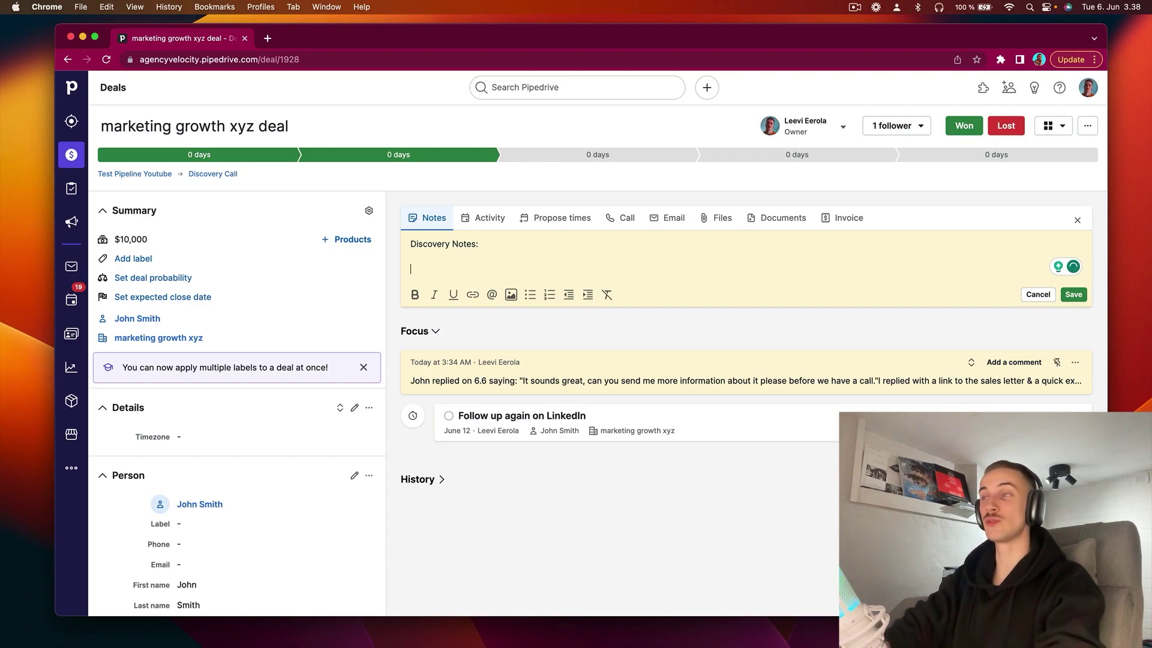
text(-)
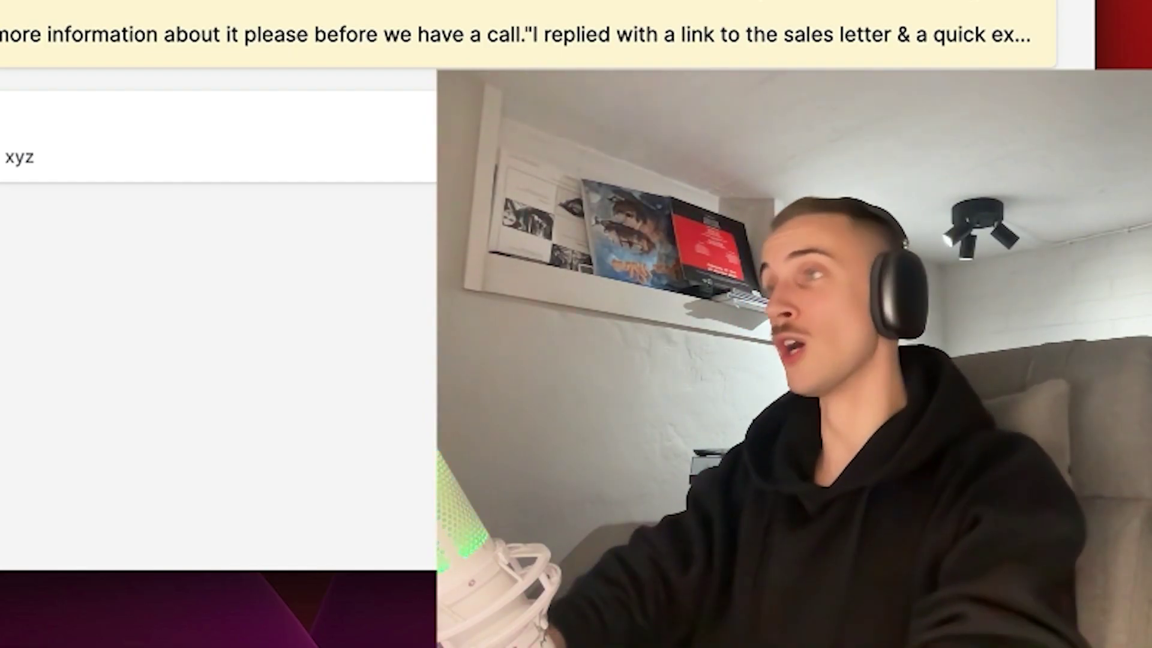
text(Sgrtu)
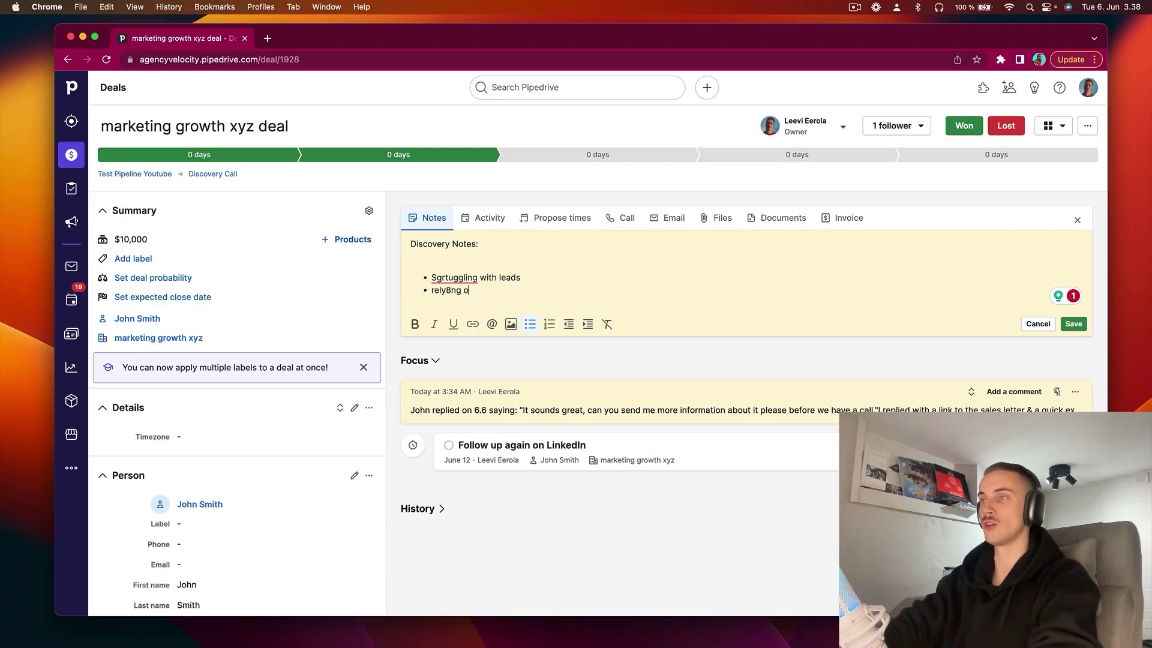
text(n referllas .also evernts)
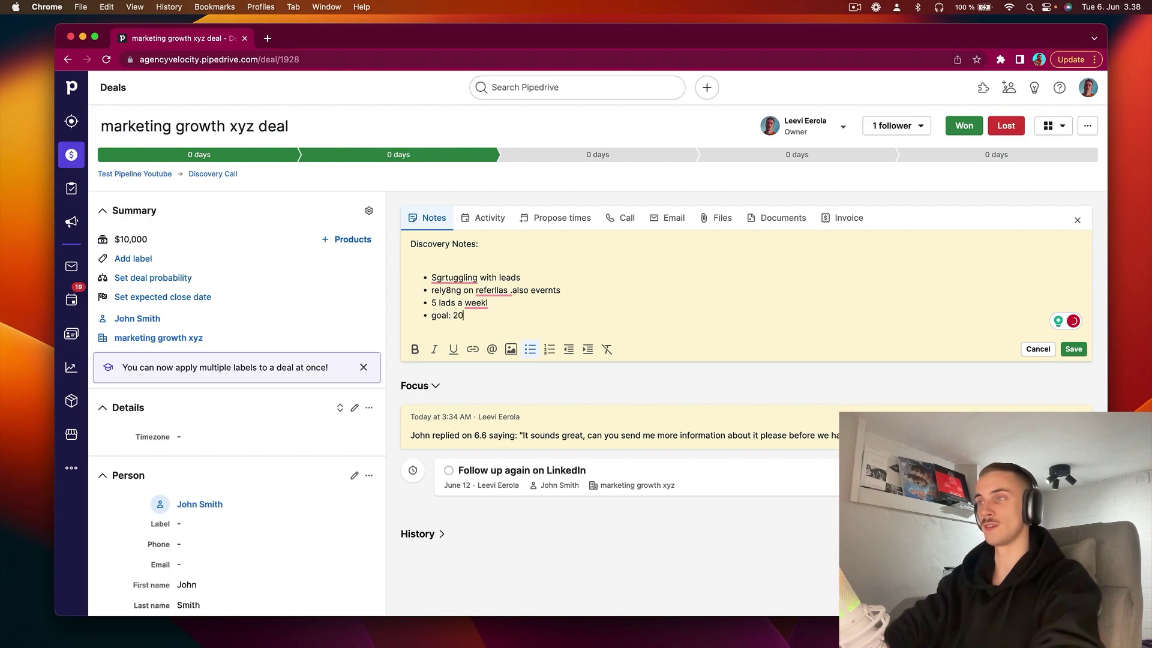
text(week)
key(Return)
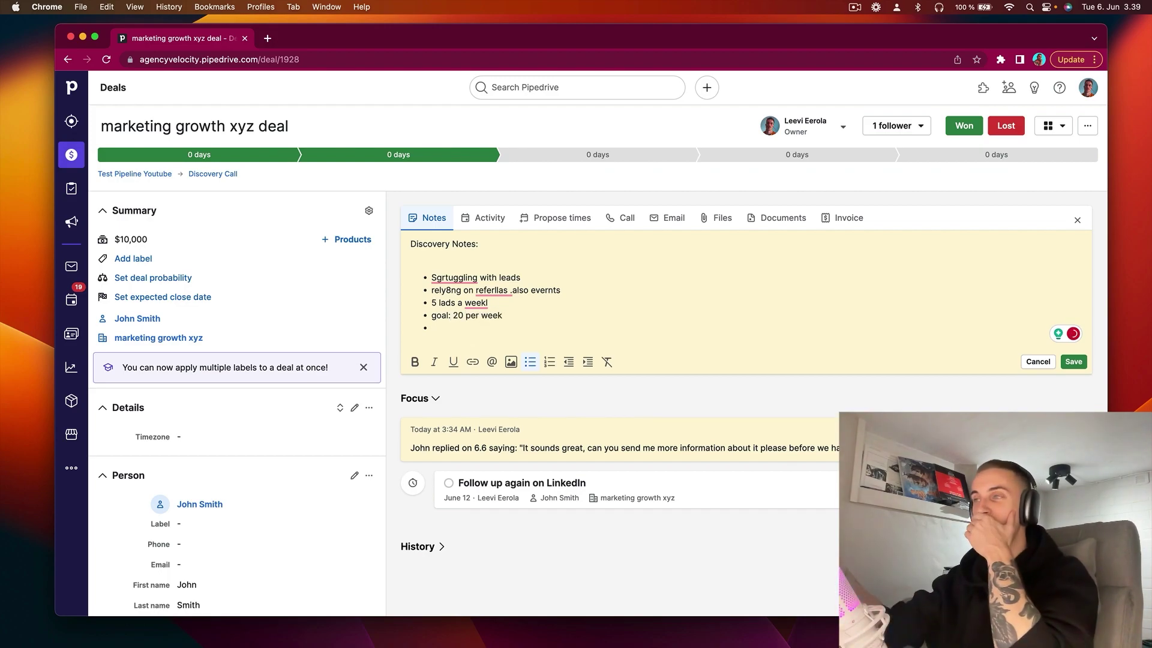
- Correct the misspelled words in the note's first three bullets to "Struggling", "referrals" and "week" using the spelling suggestions
right_click(454, 277)
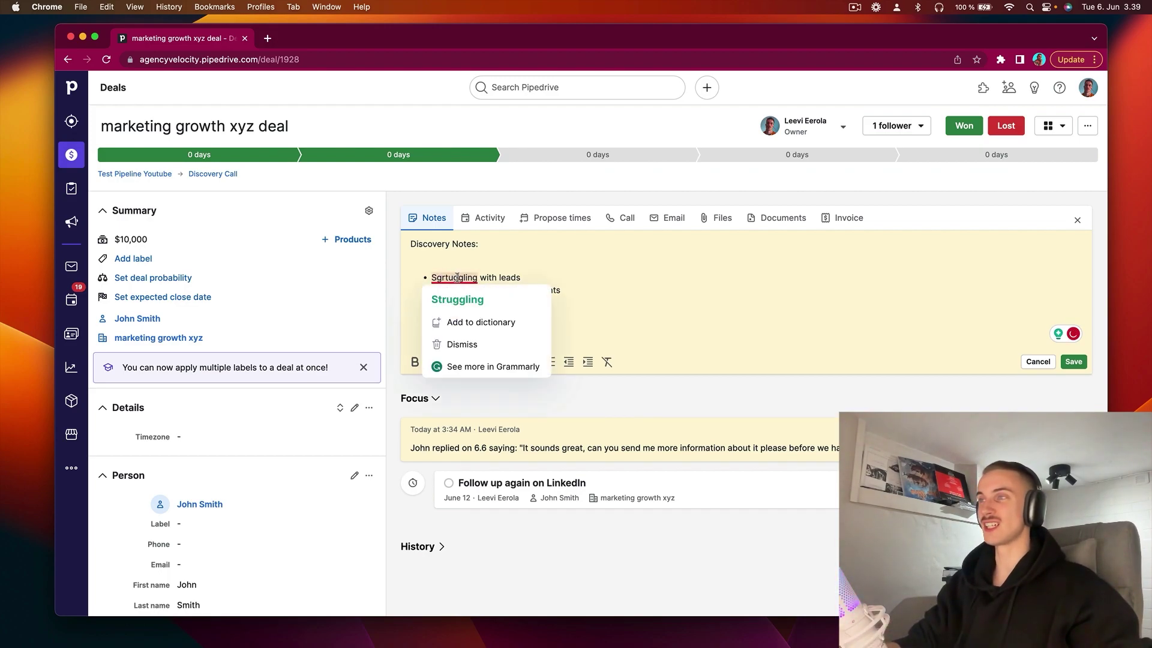
click(453, 298)
right_click(487, 291)
click(489, 306)
right_click(481, 302)
click(484, 318)
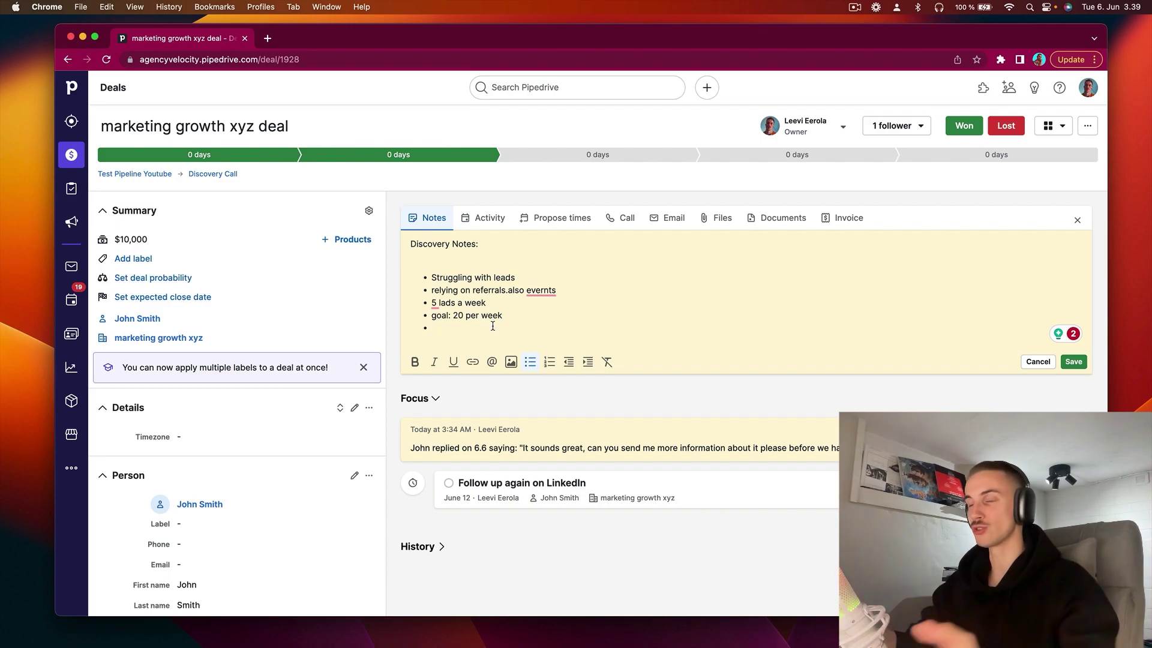
- Add bullets about having tried paid ads, getting no qualified leads, and also trying cold calling with no leads from there
text(trie dpaiod ads)
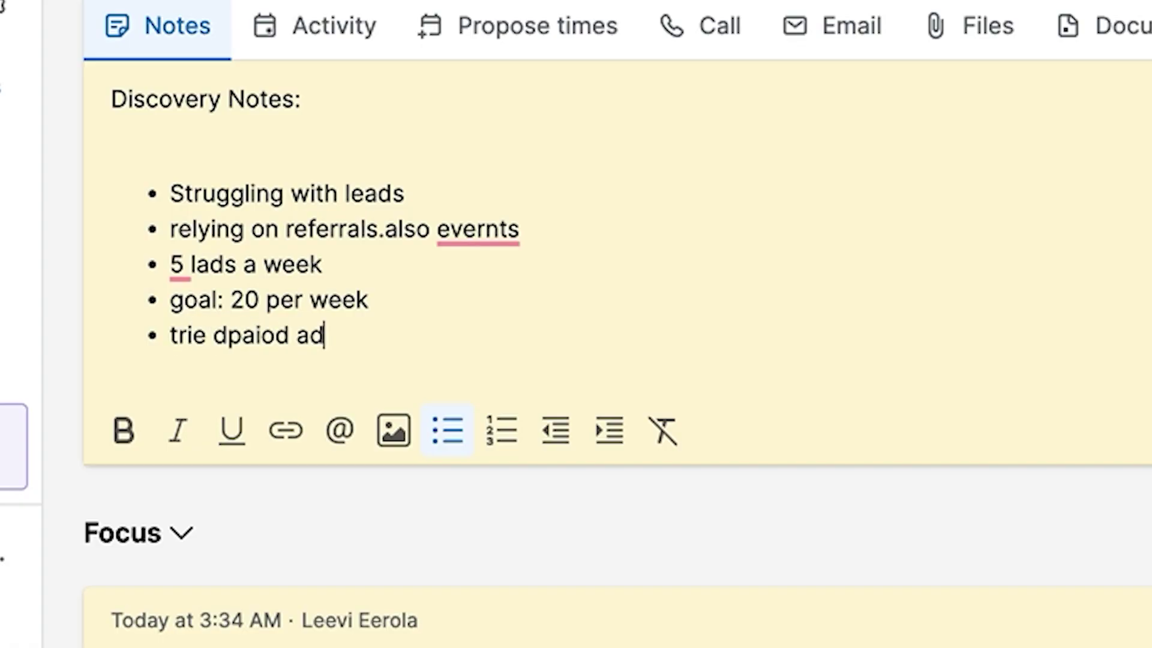
key(Return)
text(paids no)
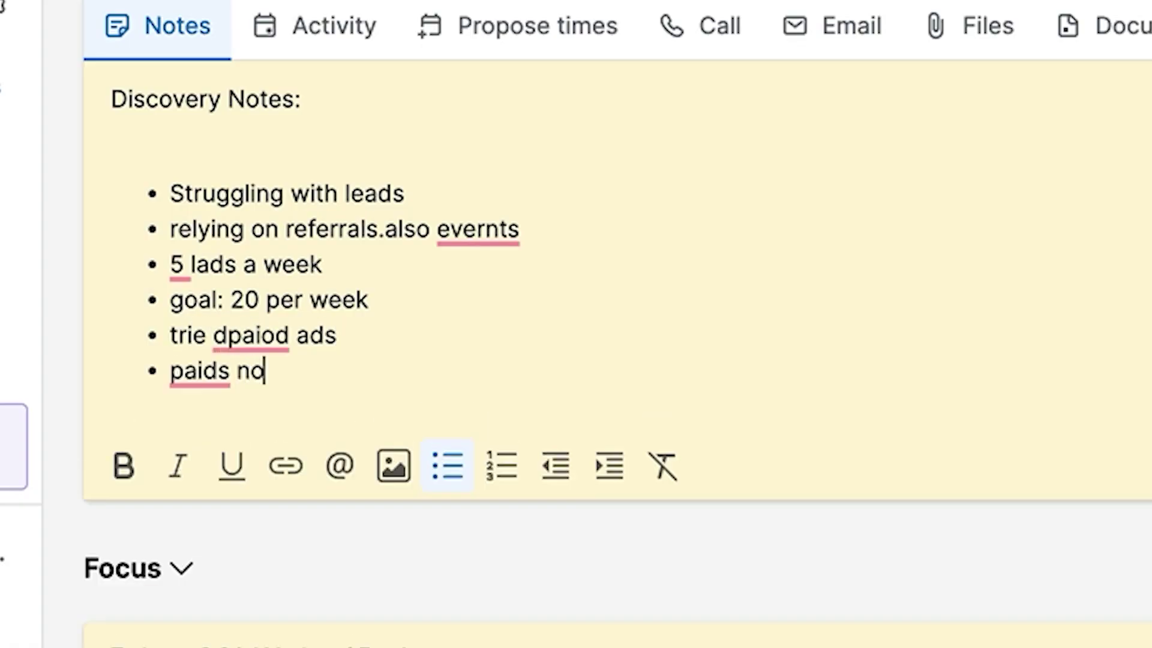
text( wqualifed leads)
key(Return)
text(ads)
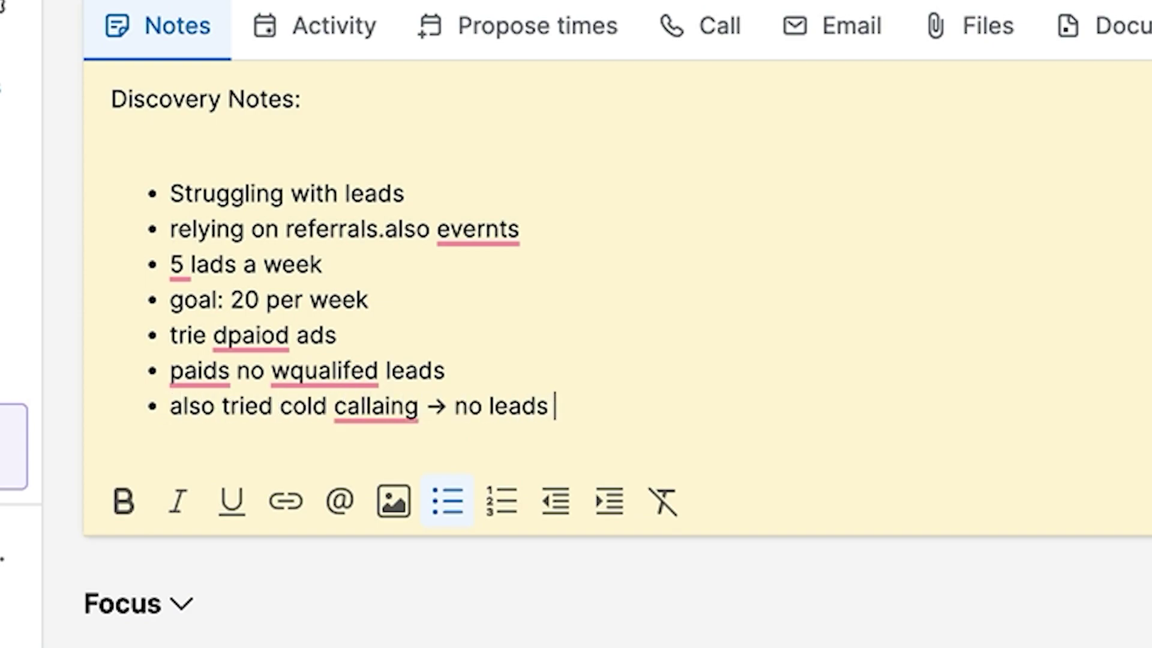
text( from there)
- Add bullets stating that the prospect targets enterprise martech and sells paid ads offers
key(Return)
text(said)
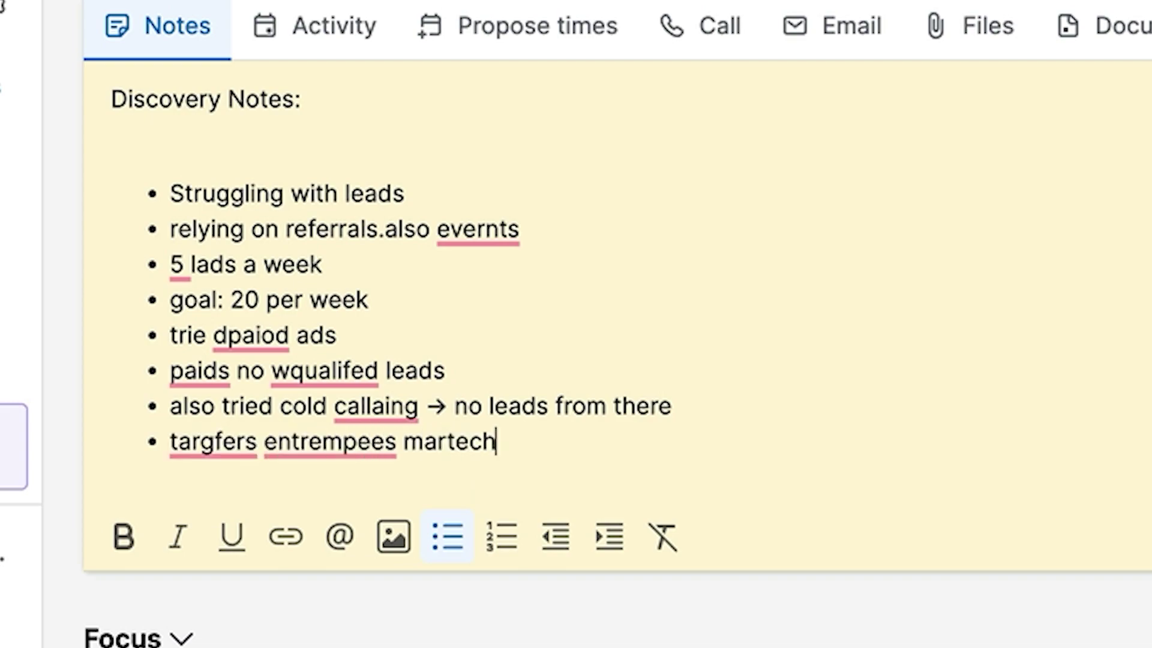
key(Return)
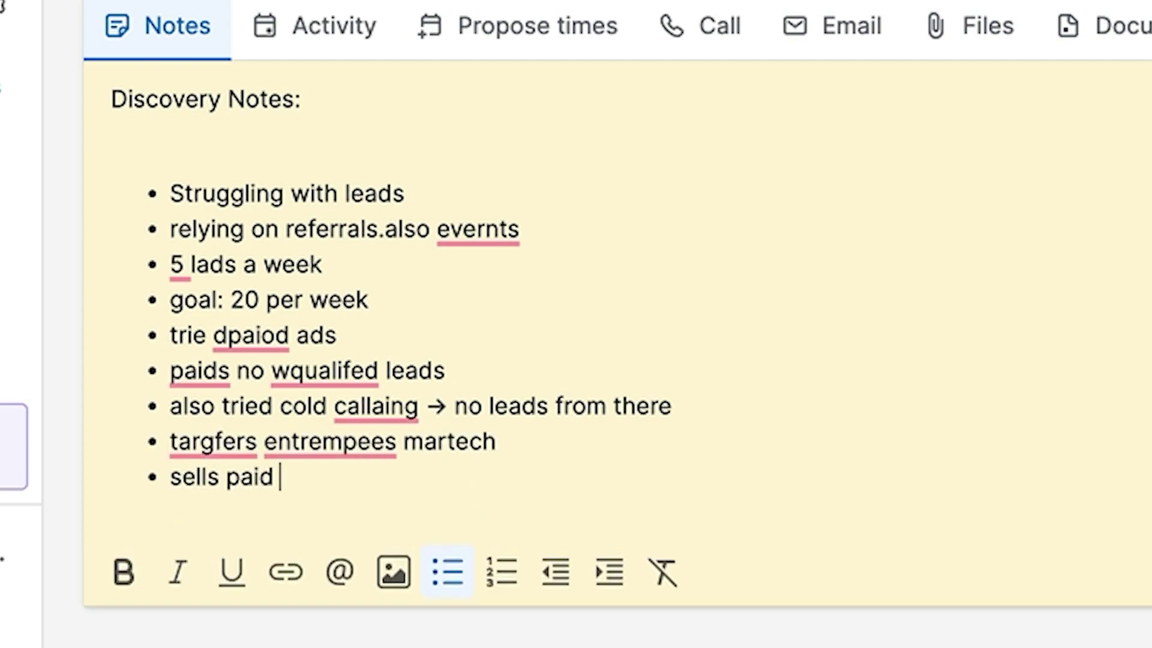
text(sells paid ads offers)
key(Return)
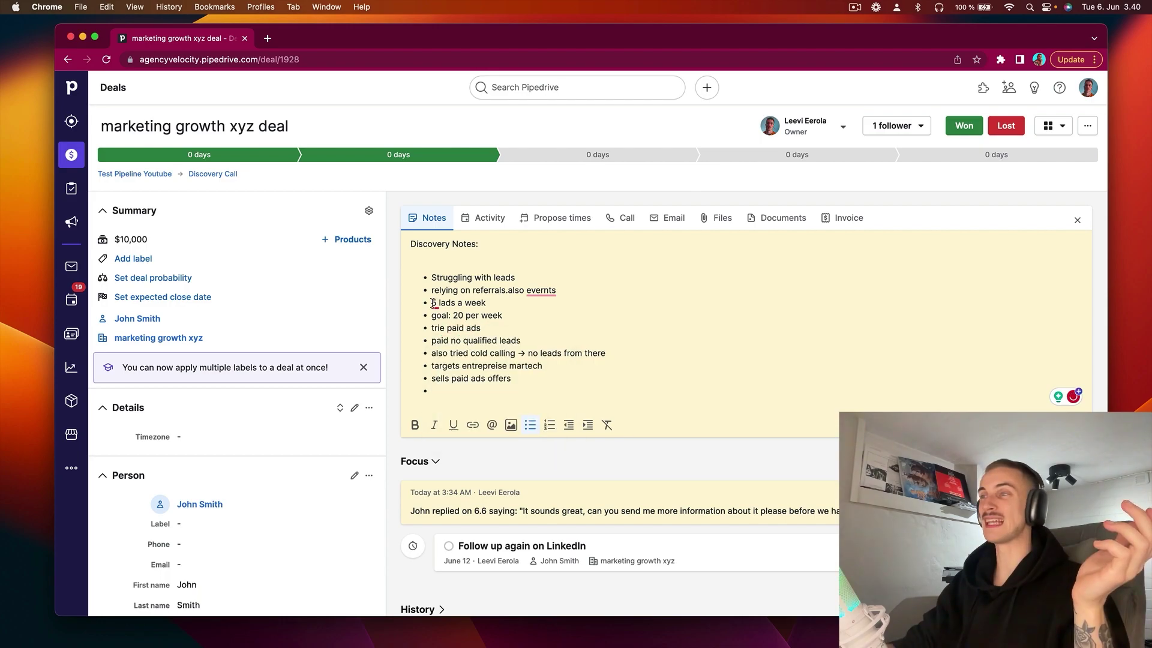
- Apply the suggested corrections "Five" and "events" in the discovery note and save the note
mouse_move(433, 303)
click(447, 334)
mouse_move(540, 290)
click(543, 311)
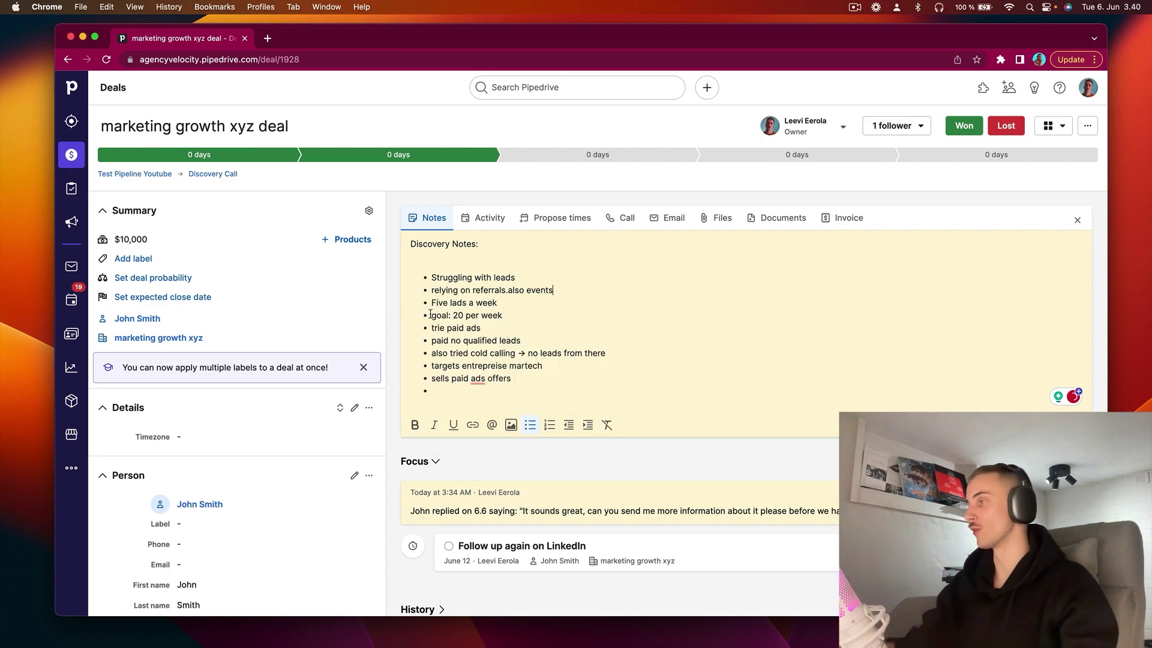
click(1063, 425)
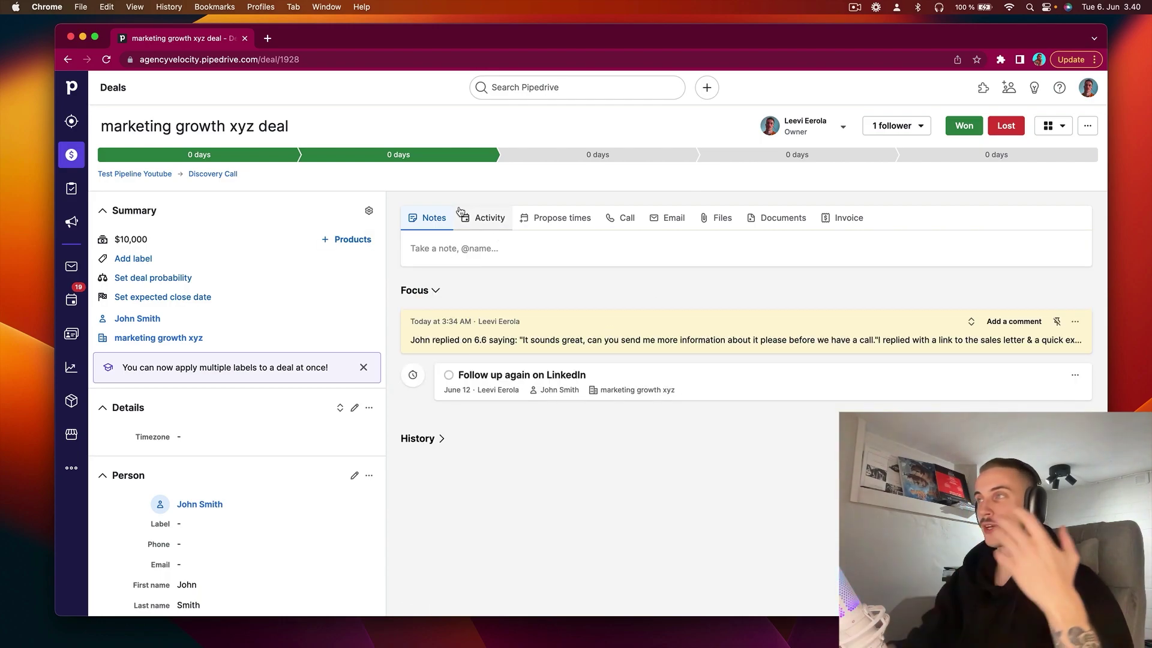
- Advance the deal to the Demo Call stage and mark the LinkedIn follow-up as done
click(557, 157)
click(448, 375)
- Schedule and save a meeting for the deal on Jun 15, 2023 from 1:00 PM to 1:45 PM
click(392, 148)
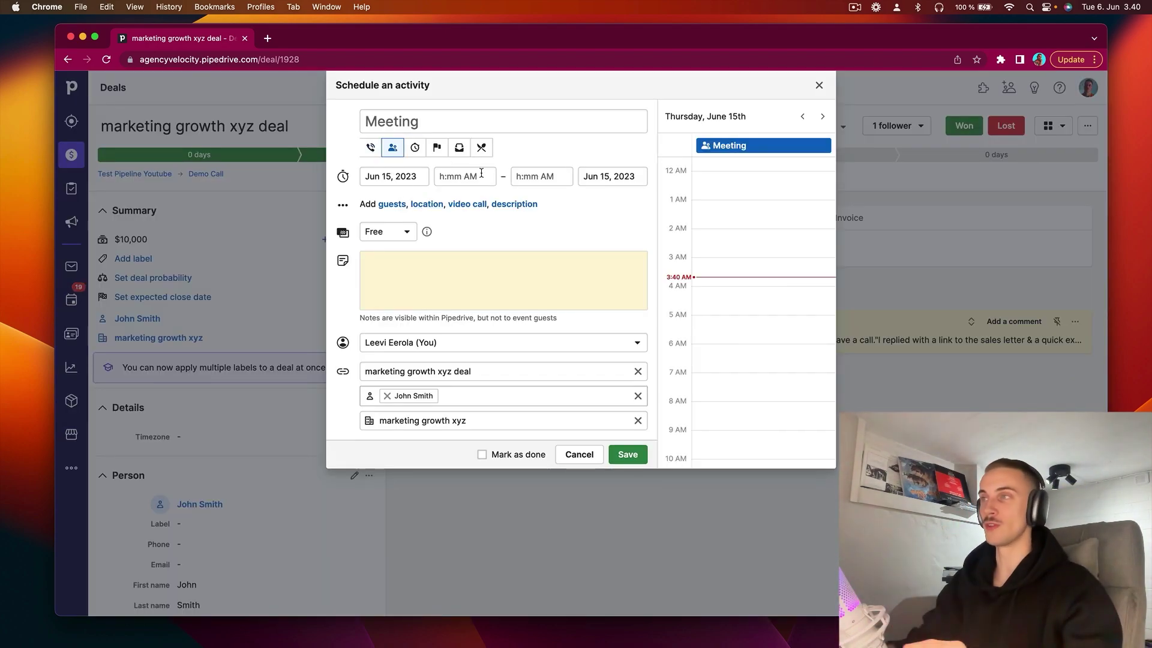
click(474, 176)
scroll(480, 275, down, 10)
click(480, 268)
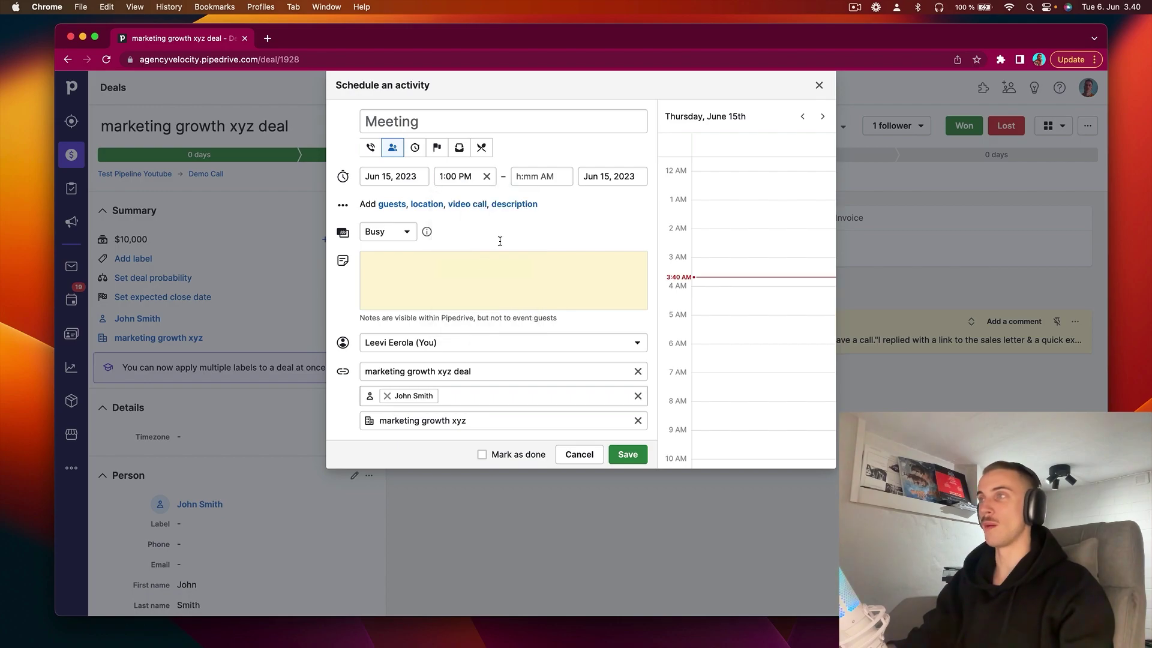
click(555, 280)
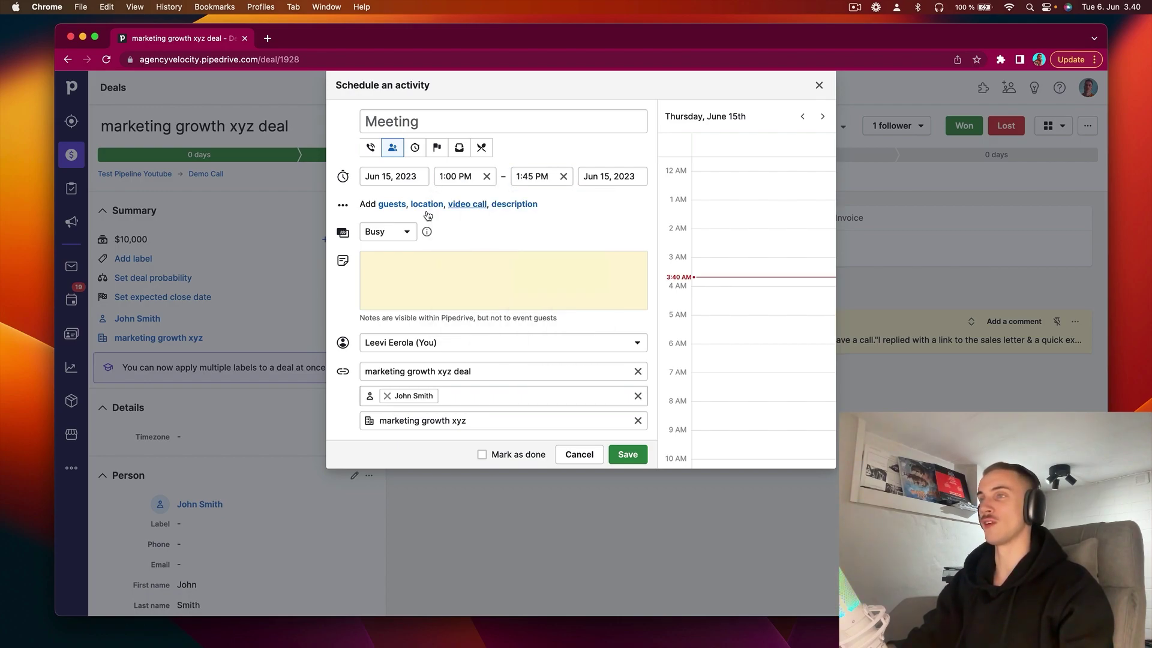
click(625, 454)
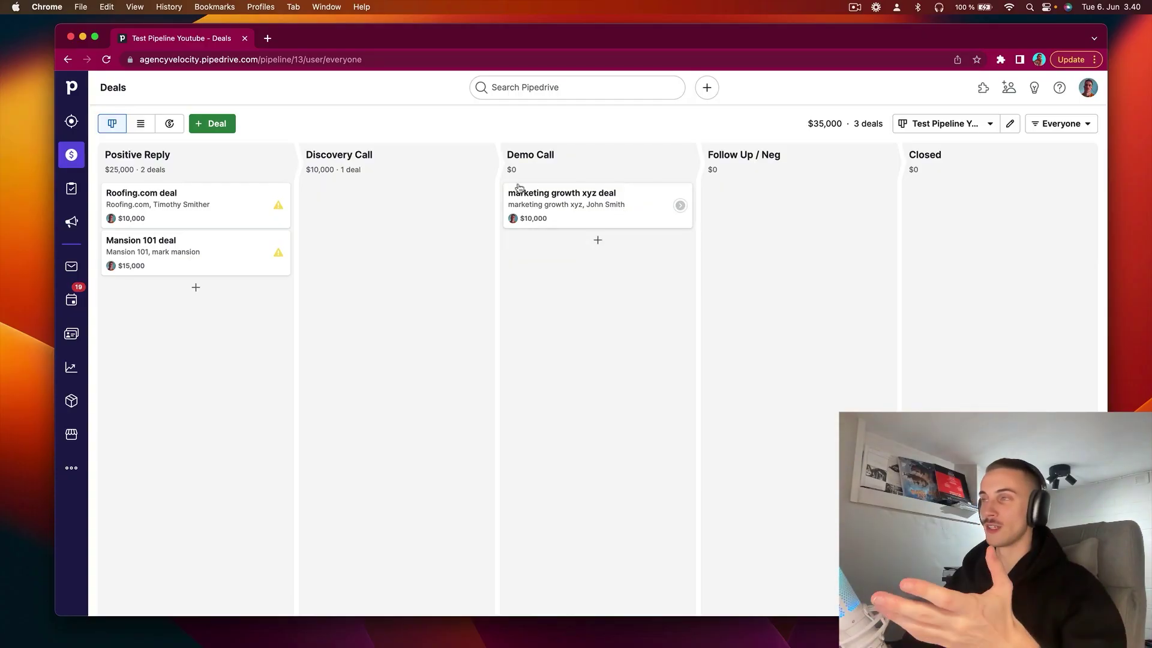
- Open the marketing growth xyz deal and review the discovery notes in its history
click(607, 205)
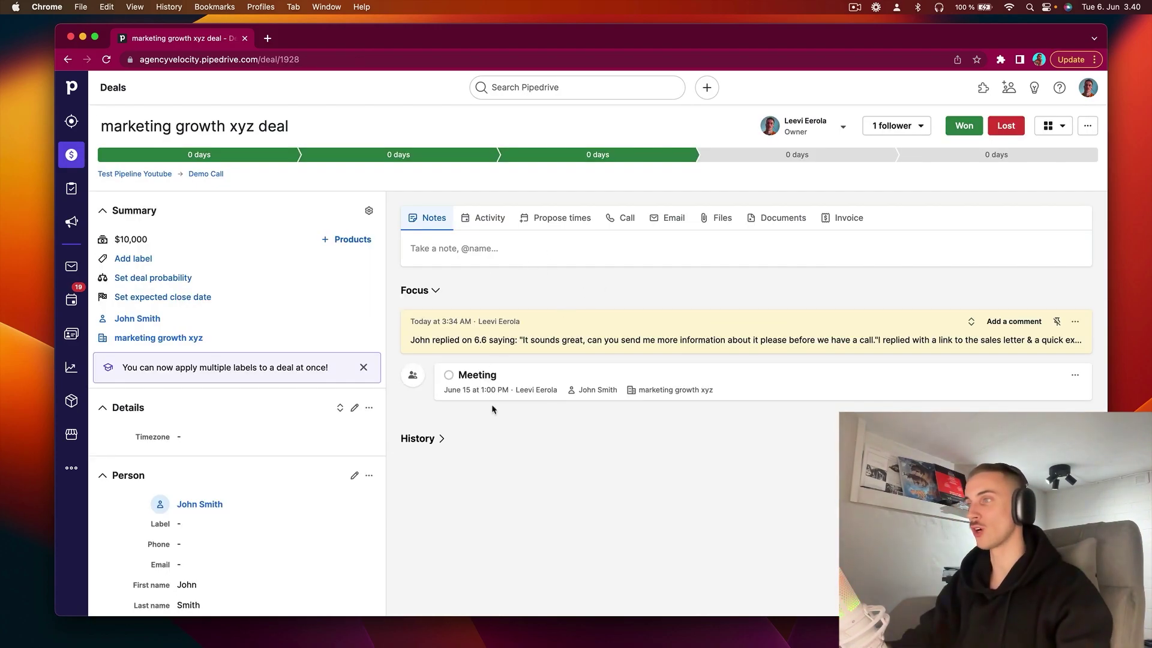
click(443, 439)
scroll(468, 367, down, 2)
click(446, 378)
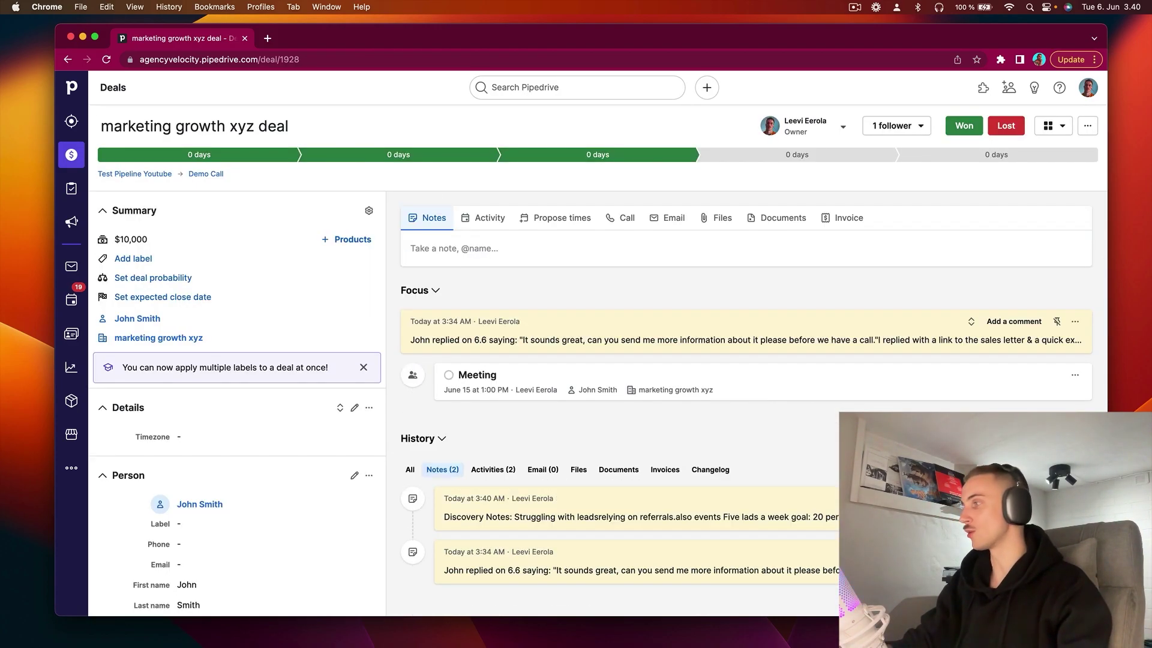
scroll(743, 360, down, 3)
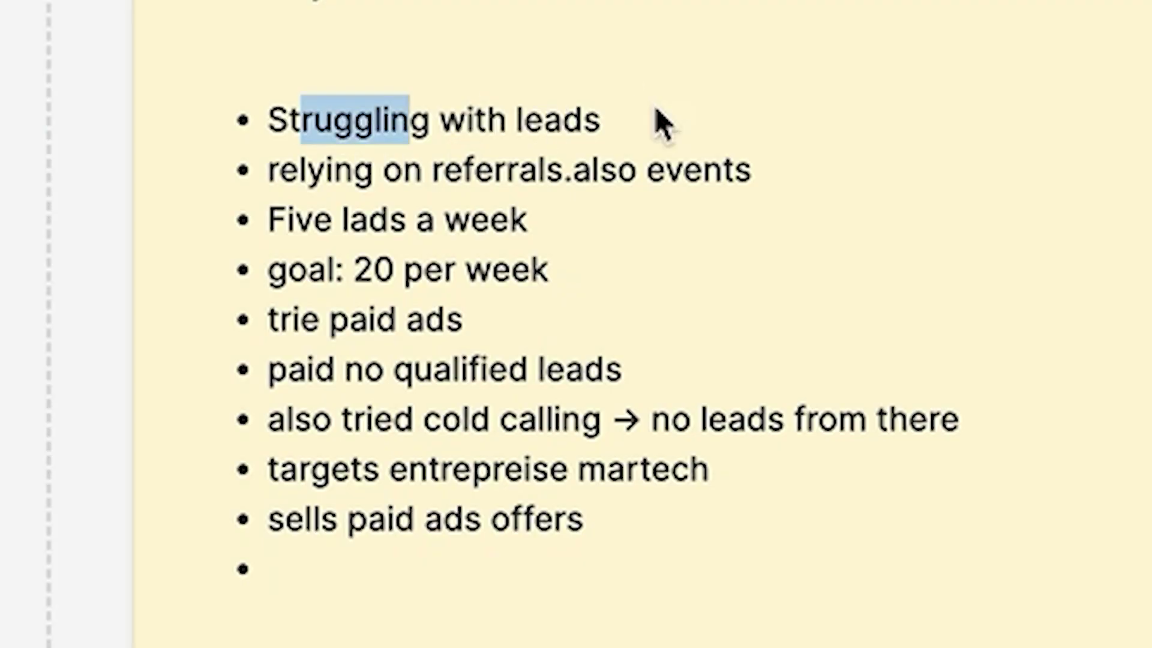
drag(269, 120, 573, 171)
drag(268, 369, 692, 420)
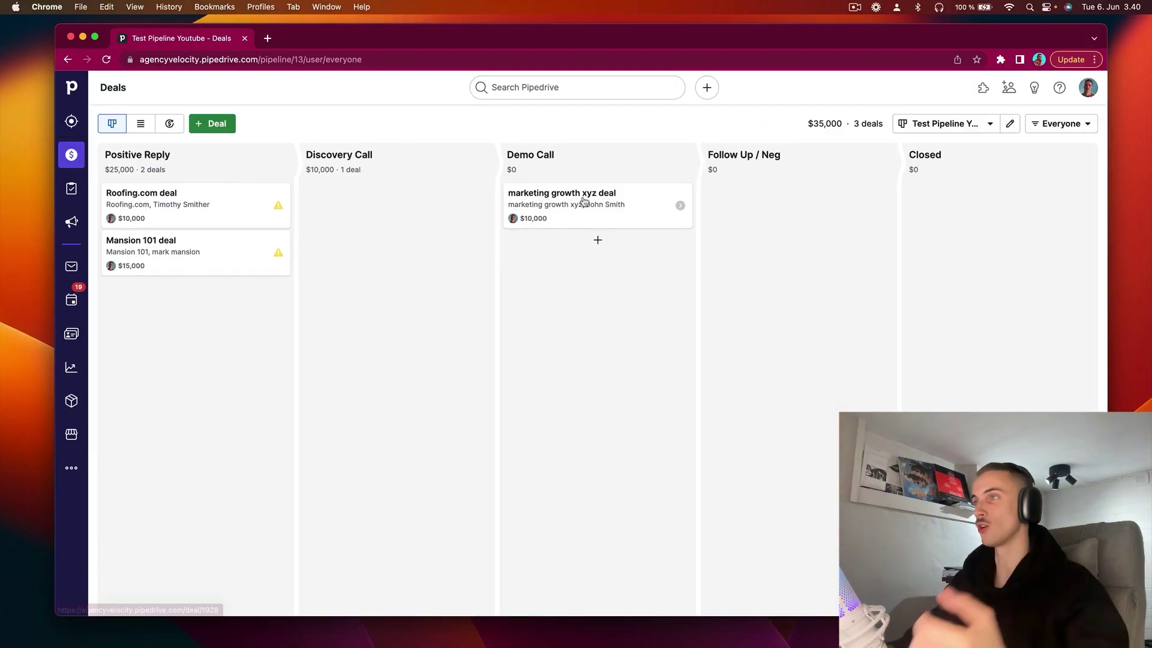
- Move the marketing growth xyz deal from Demo Call to the Closed stage
drag(581, 196, 964, 192)
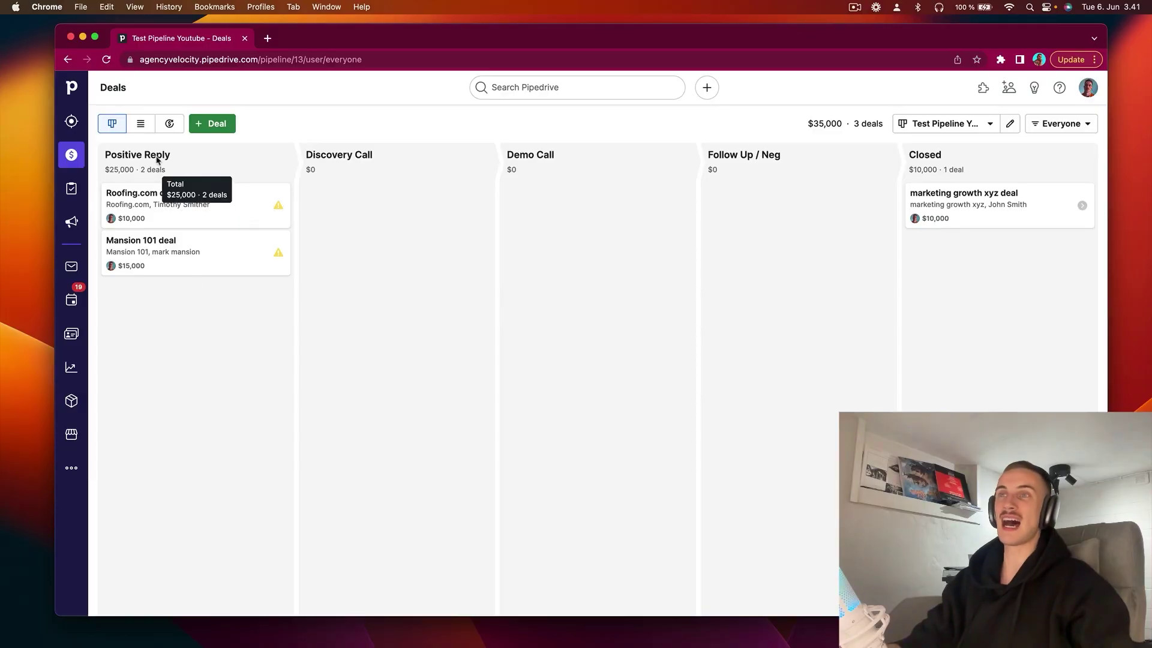
drag(157, 160, 224, 480)
click(206, 368)
drag(206, 367, 159, 168)
click(246, 169)
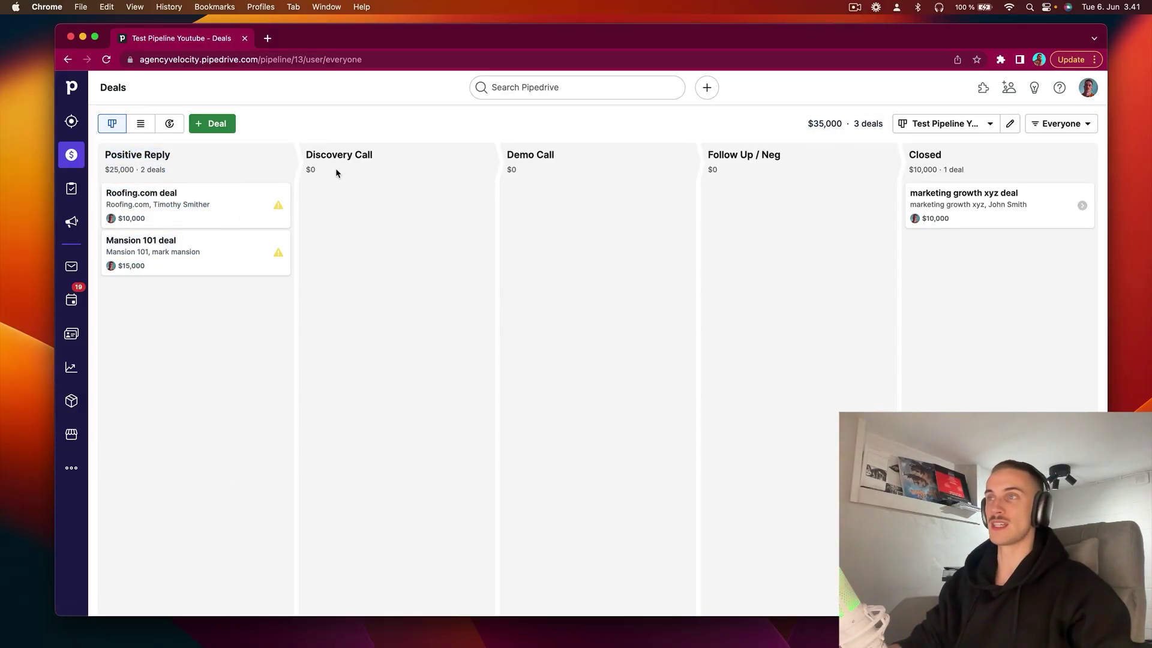
drag(317, 156, 452, 348)
click(453, 347)
drag(512, 170, 736, 363)
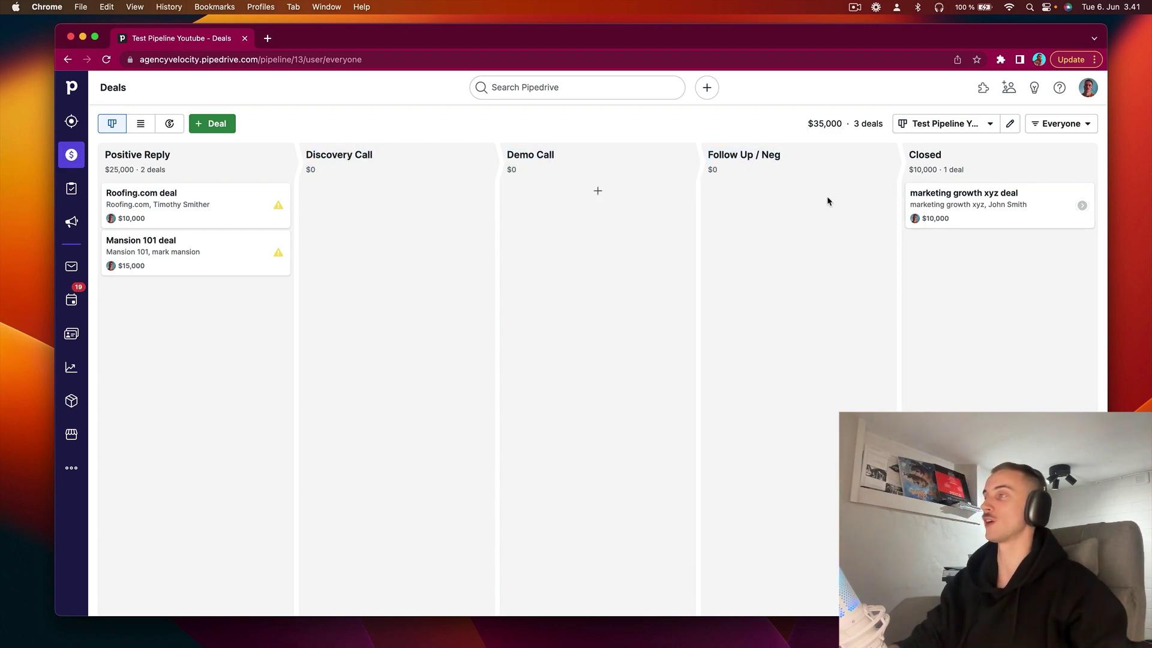
drag(909, 167, 941, 355)
click(991, 389)
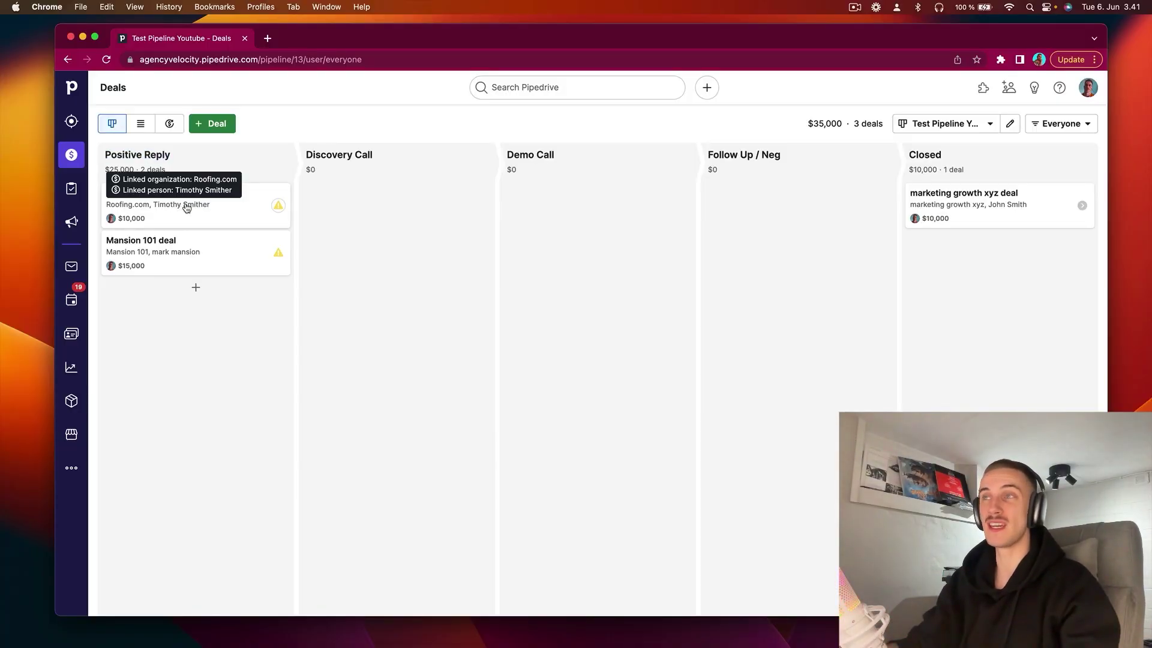
drag(212, 209, 172, 164)
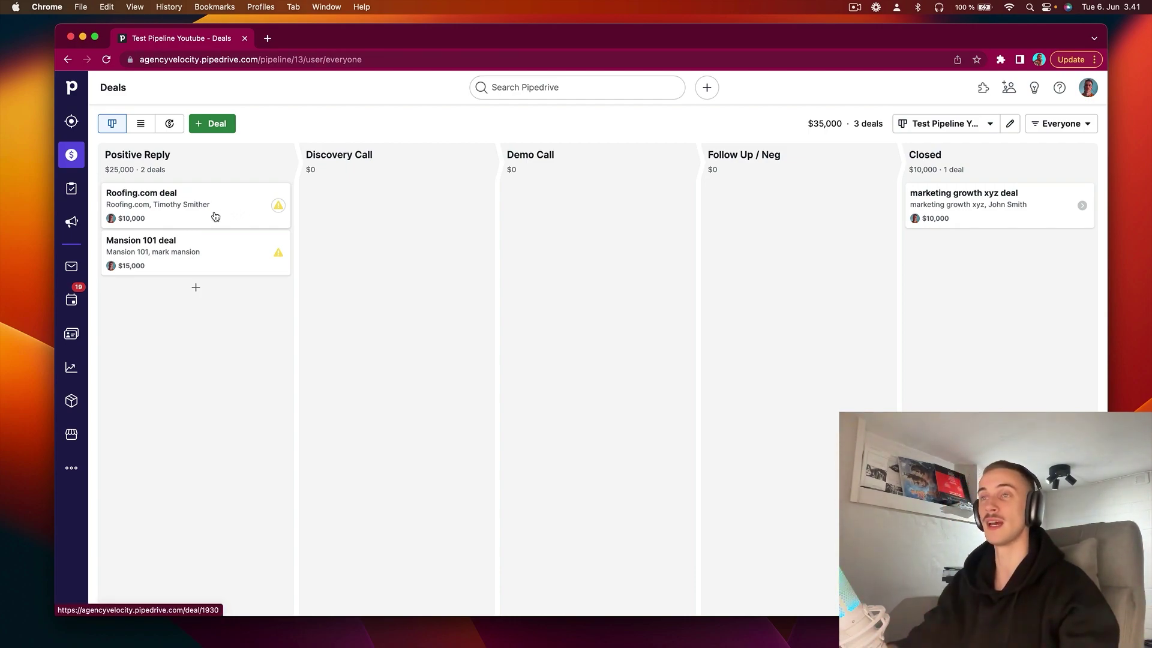
- Move the Roofing.com deal from Positive Reply to the Discovery Call stage
drag(195, 217, 384, 216)
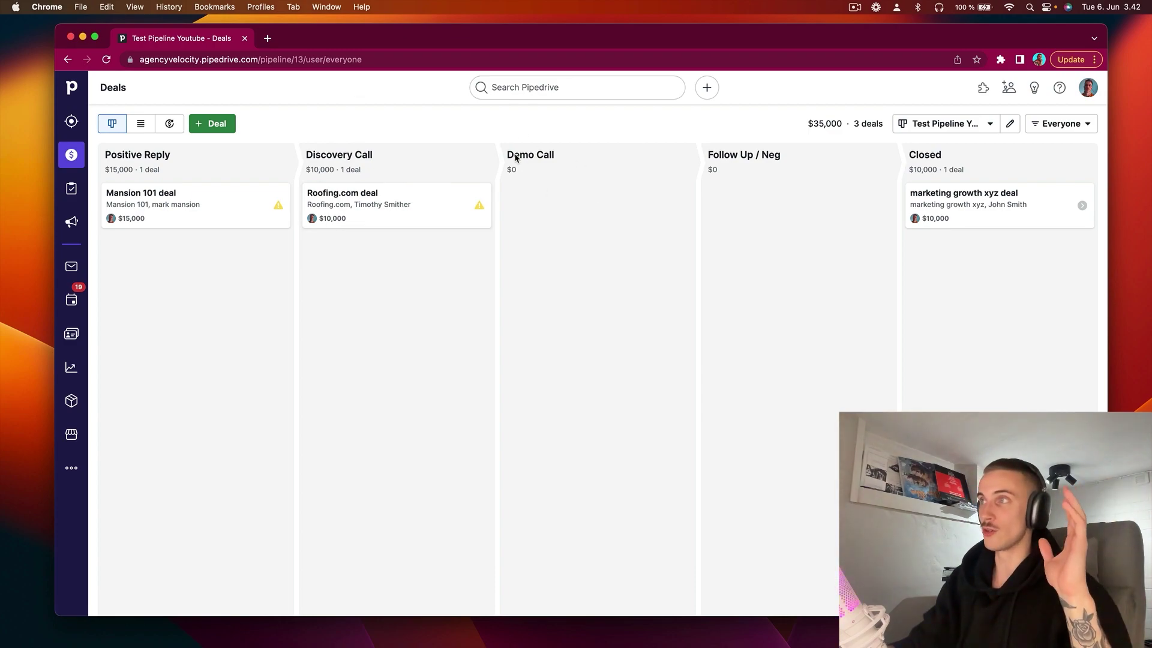
click(781, 280)
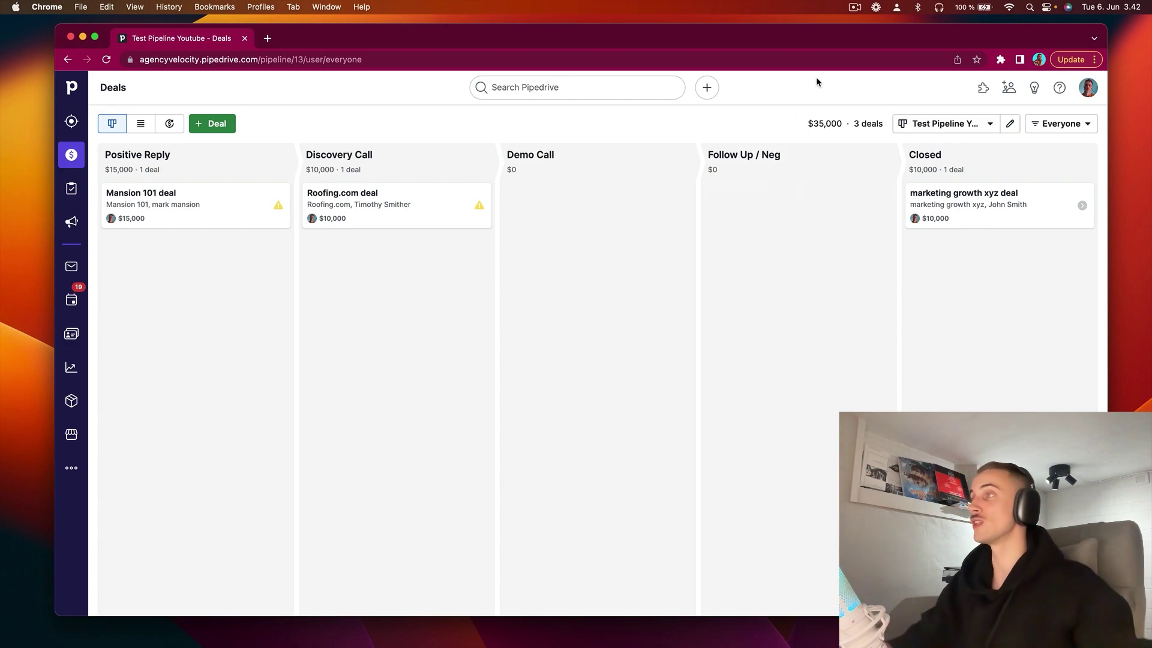
click(830, 155)
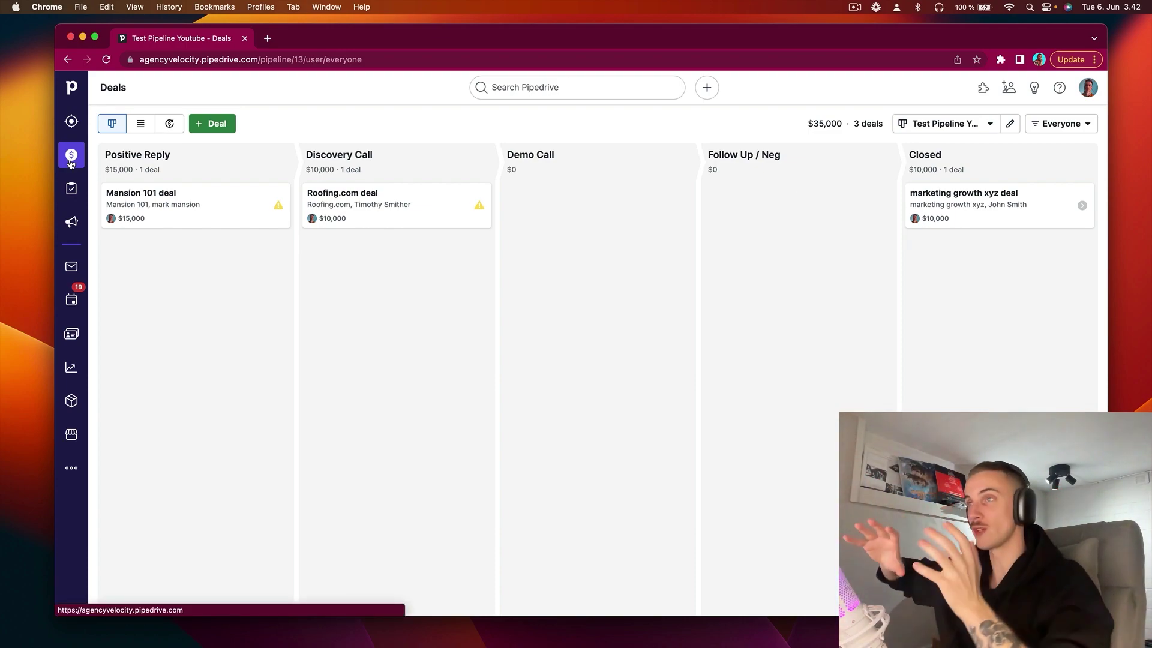
- Examine the closed marketing growth xyz deal's activity history and planned meeting, and return to the pipeline
click(917, 193)
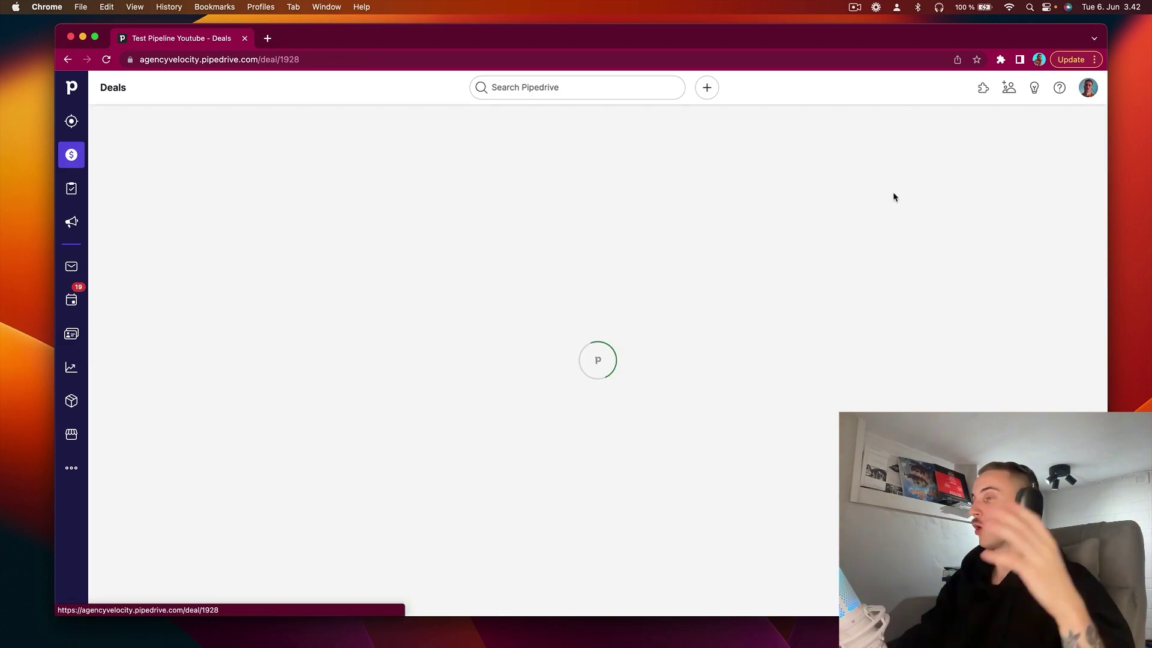
scroll(574, 298, down, 3)
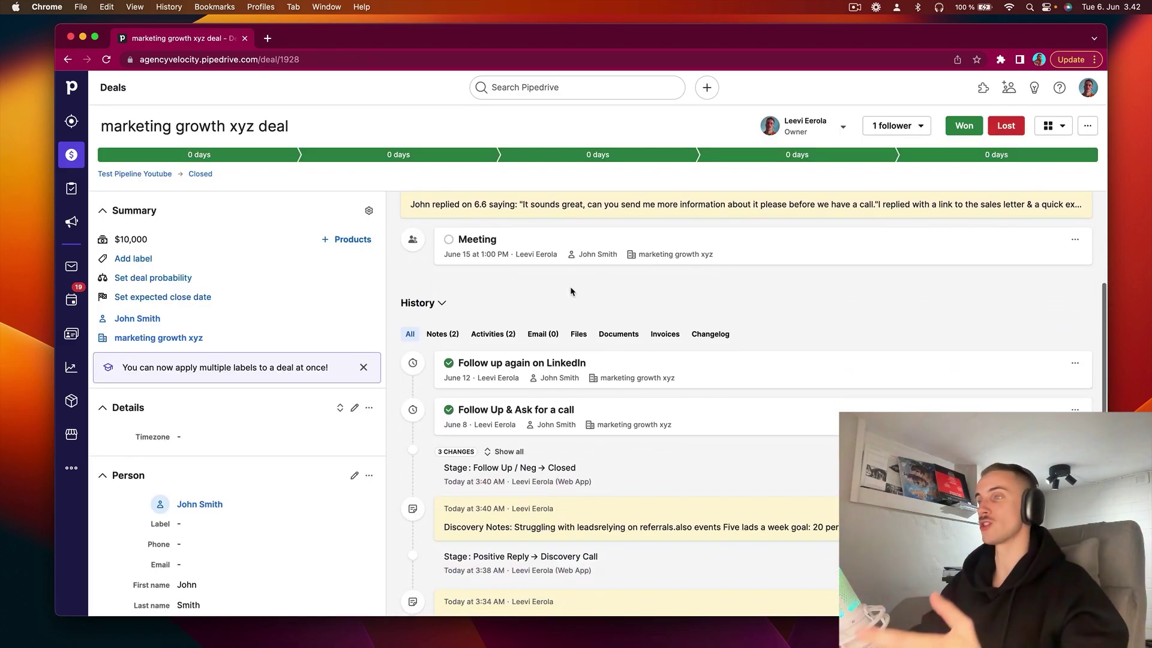
scroll(571, 294, down, 2)
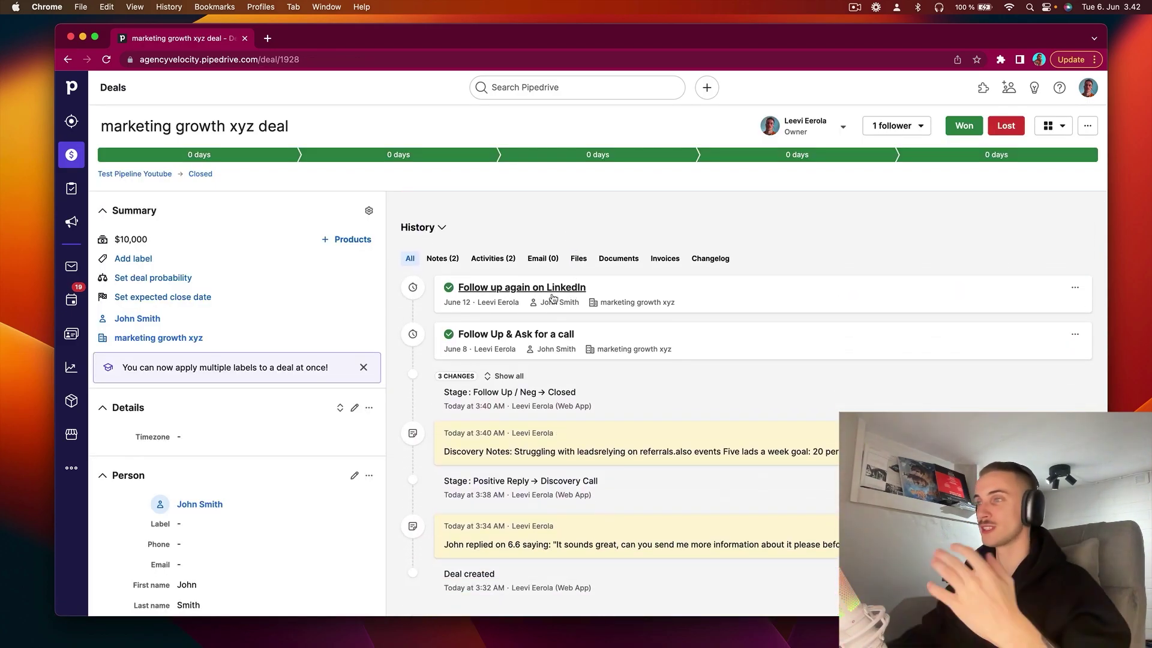
scroll(552, 298, up, 5)
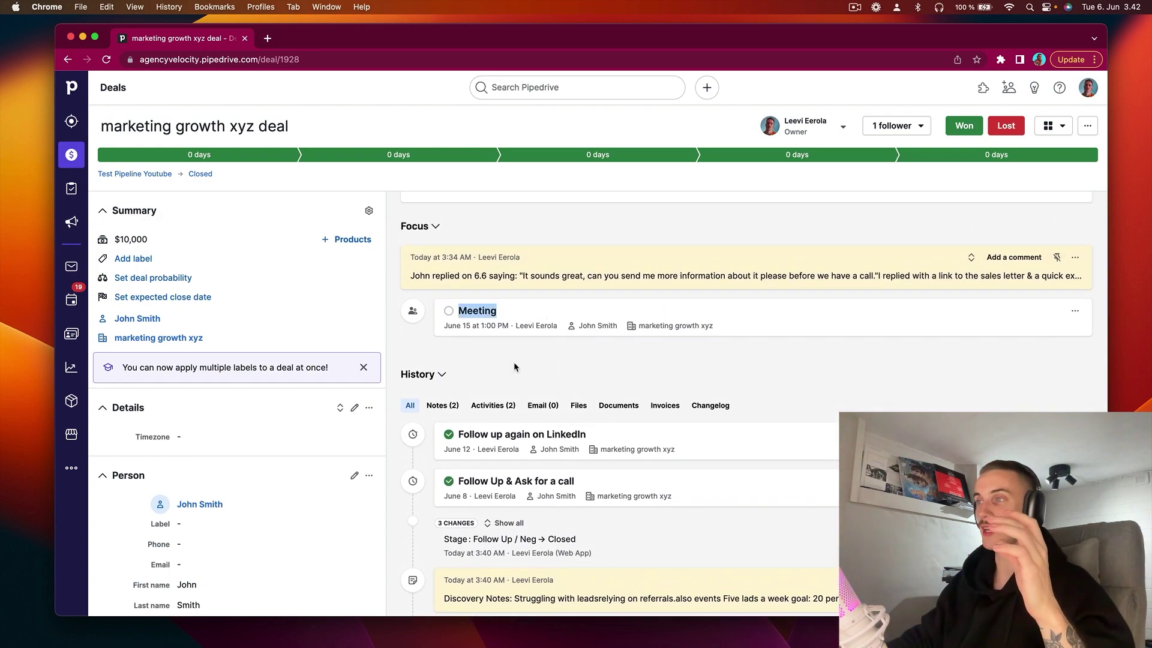
click(135, 173)
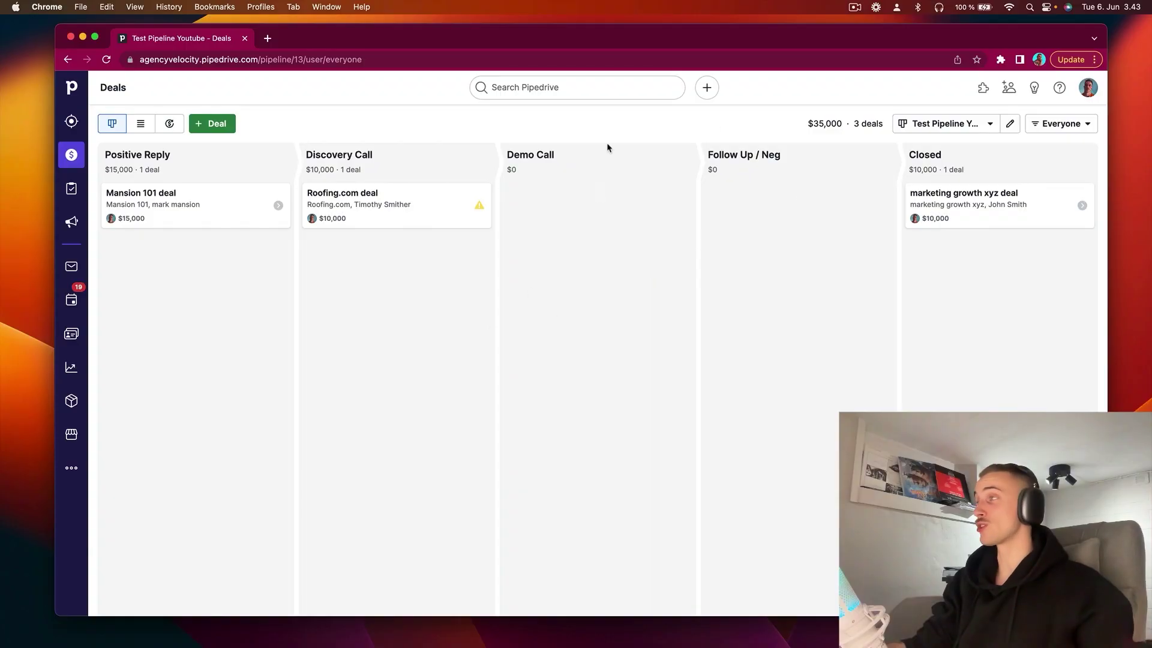
- Move the marketing growth xyz and Roofing.com deals back to the Positive Reply stage
drag(993, 204, 198, 240)
drag(372, 222, 232, 328)
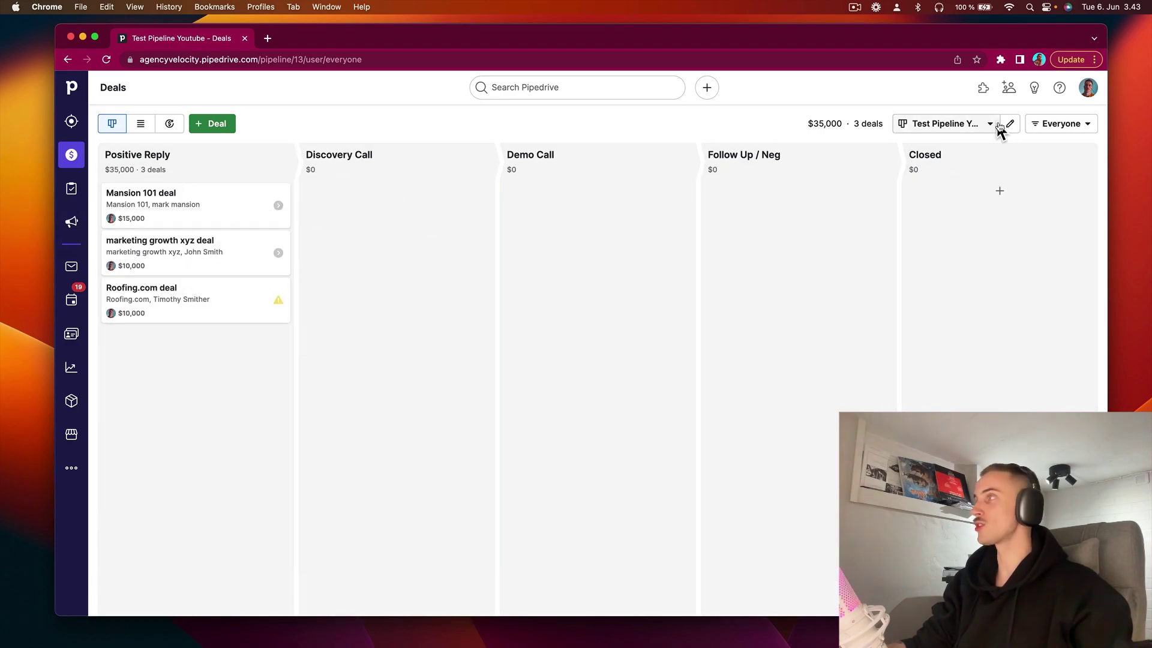
- Edit the pipeline, setting the deal probability to 3% for Positive Reply and 10% for Discovery Call
click(1010, 123)
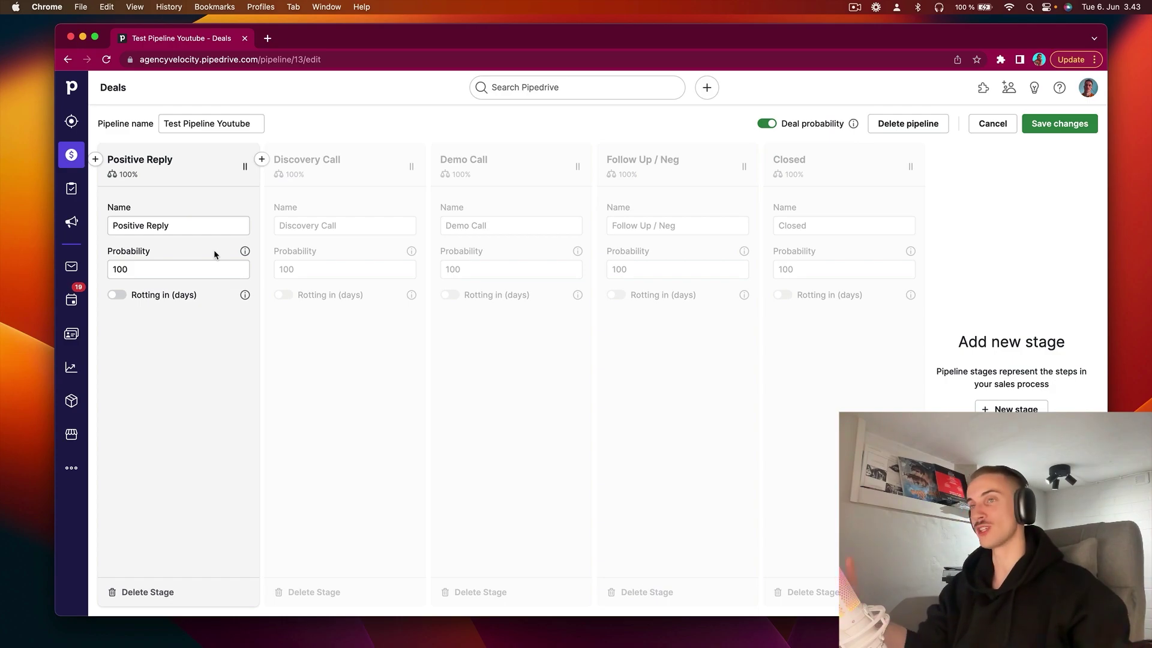
double_click(177, 270)
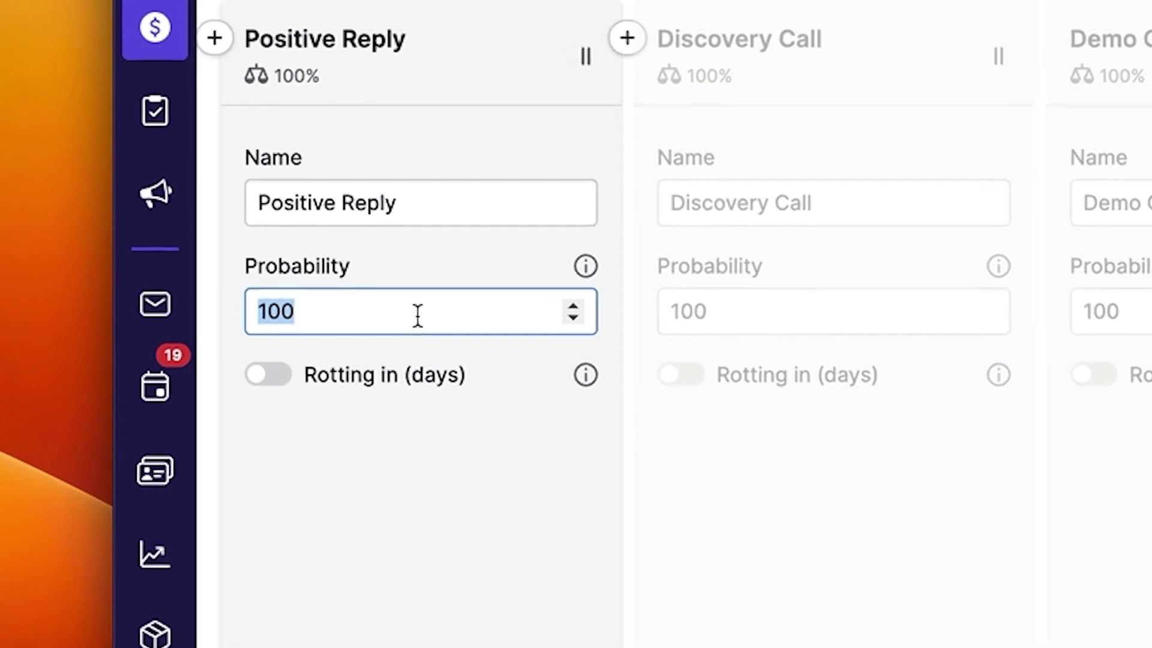
text(3)
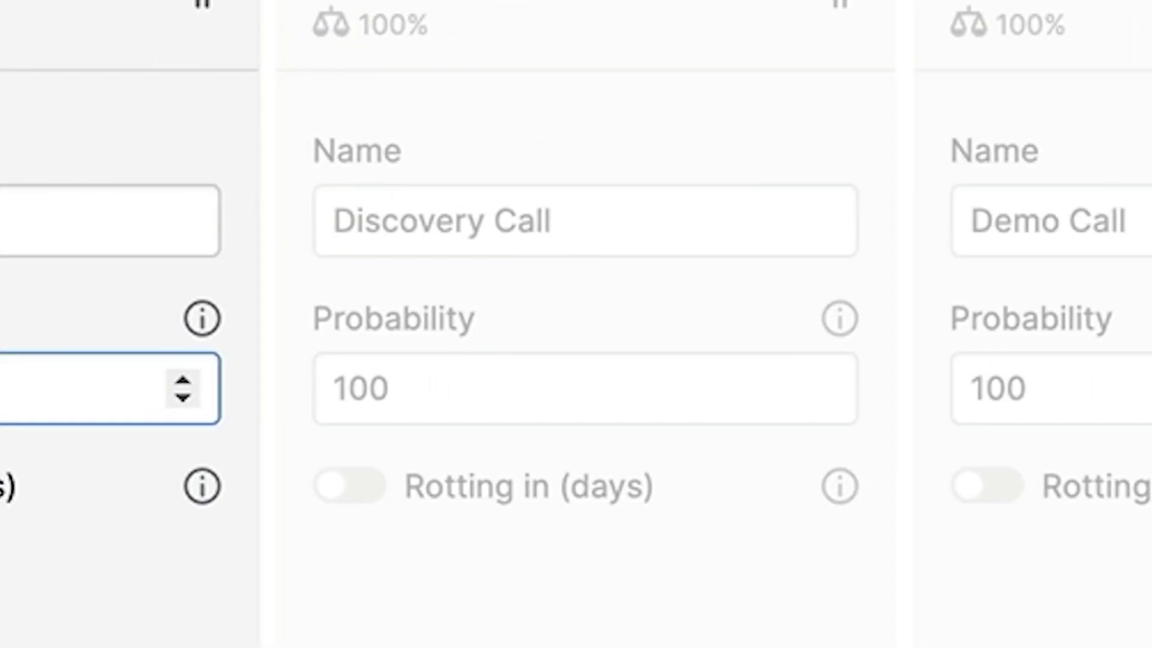
double_click(515, 398)
text(1)
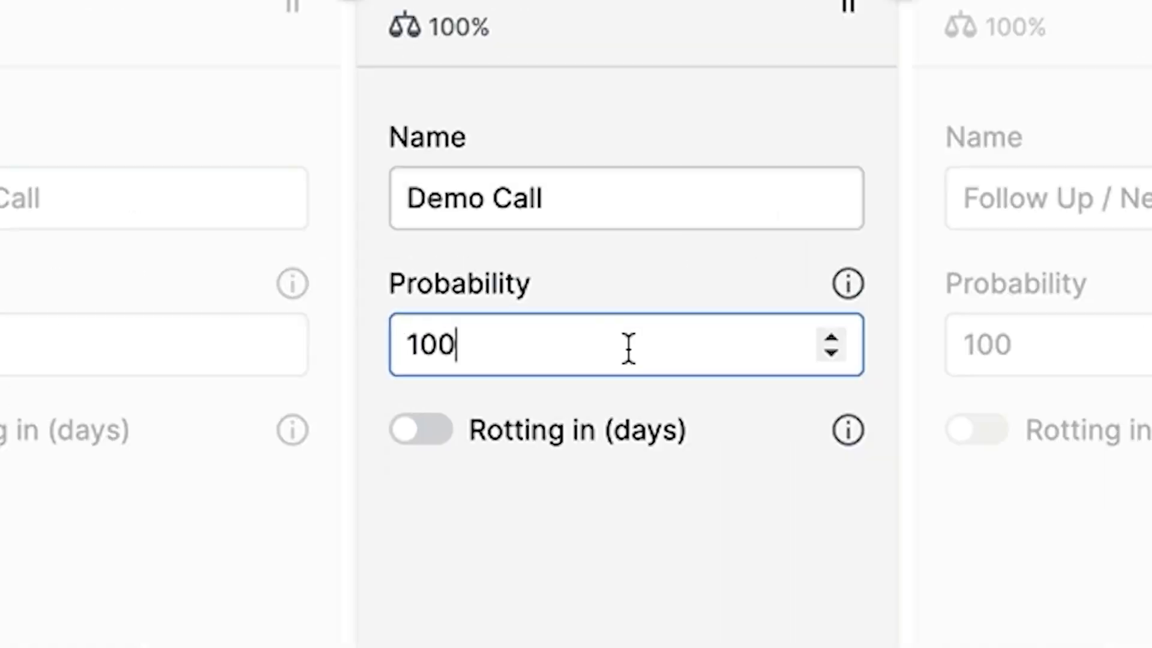
- Set the probability to 20% for Demo Call and 50% for Follow Up / Neg, and save the pipeline changes
double_click(627, 347)
key(BackSpace)
text(29)
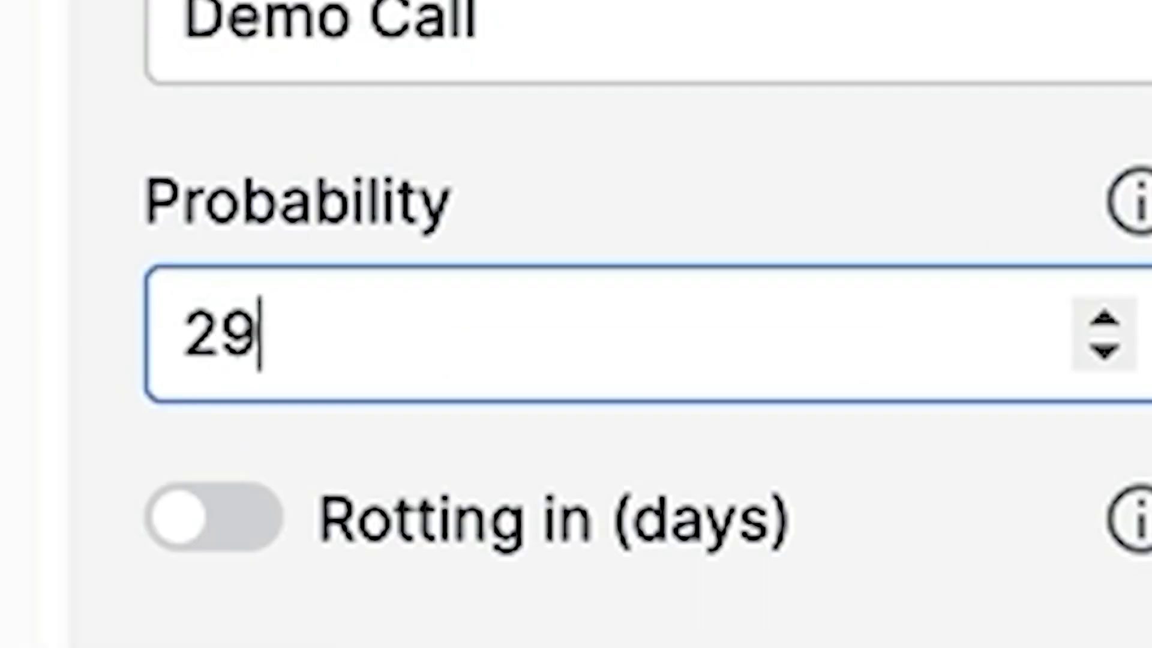
click(681, 273)
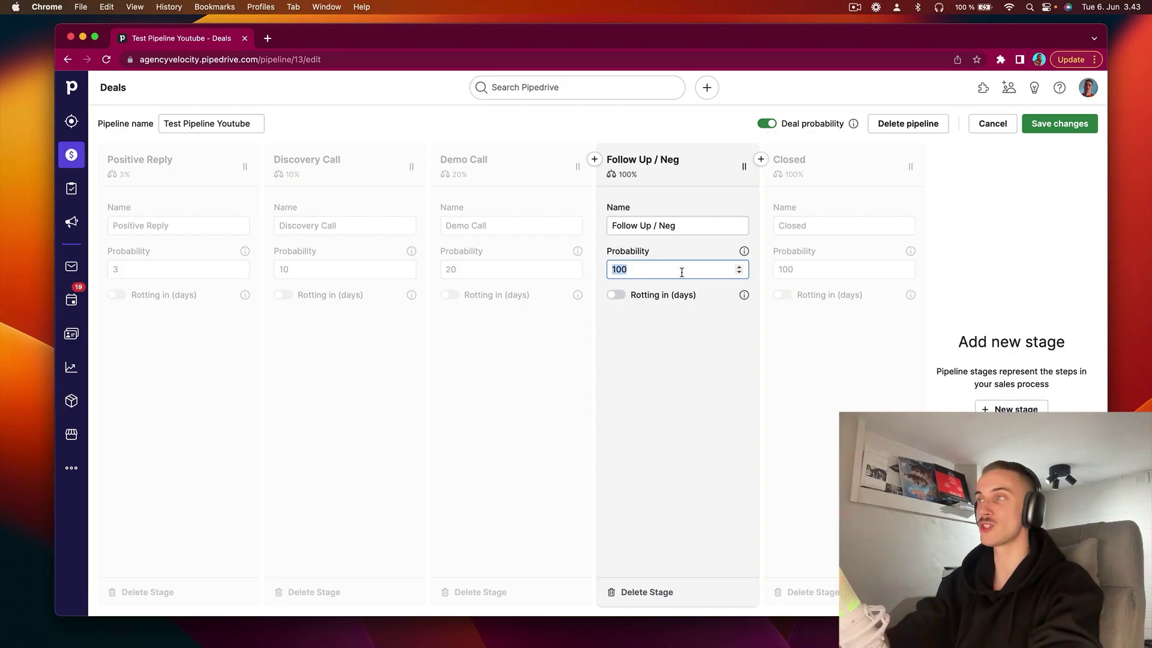
text(5)
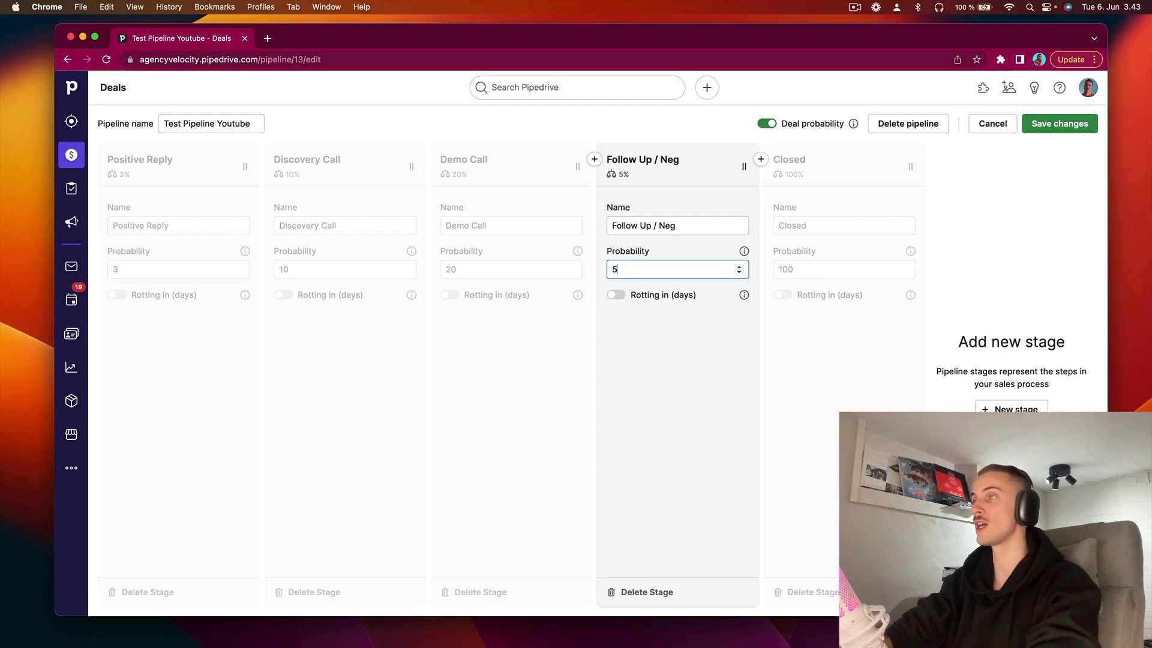
text(0)
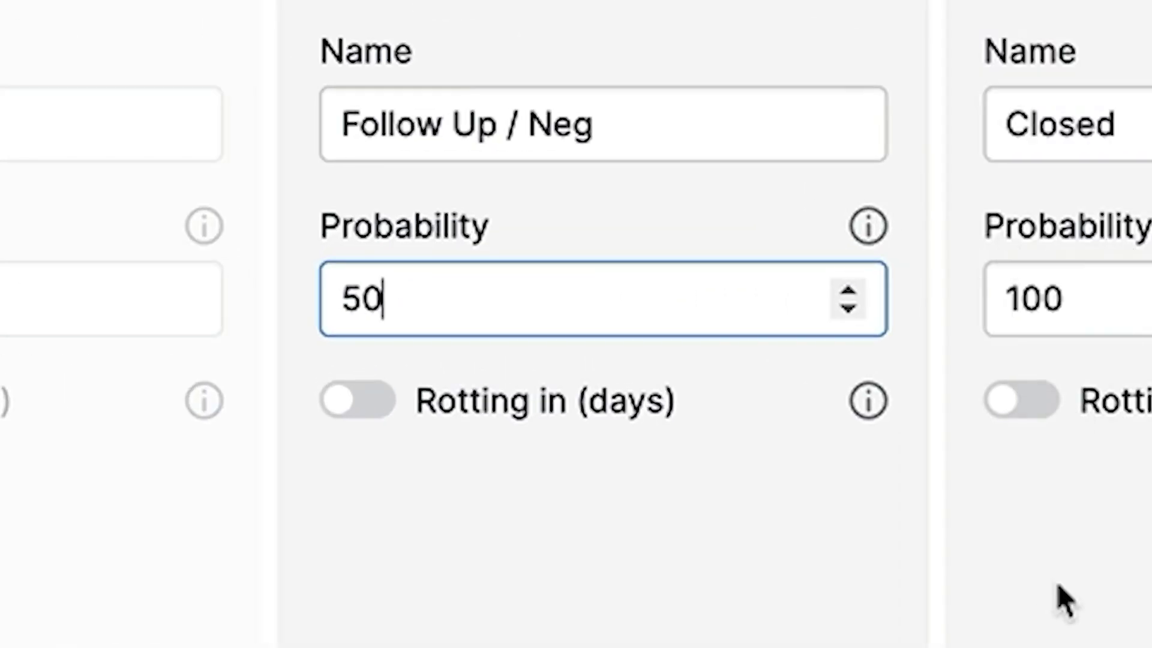
key(Return)
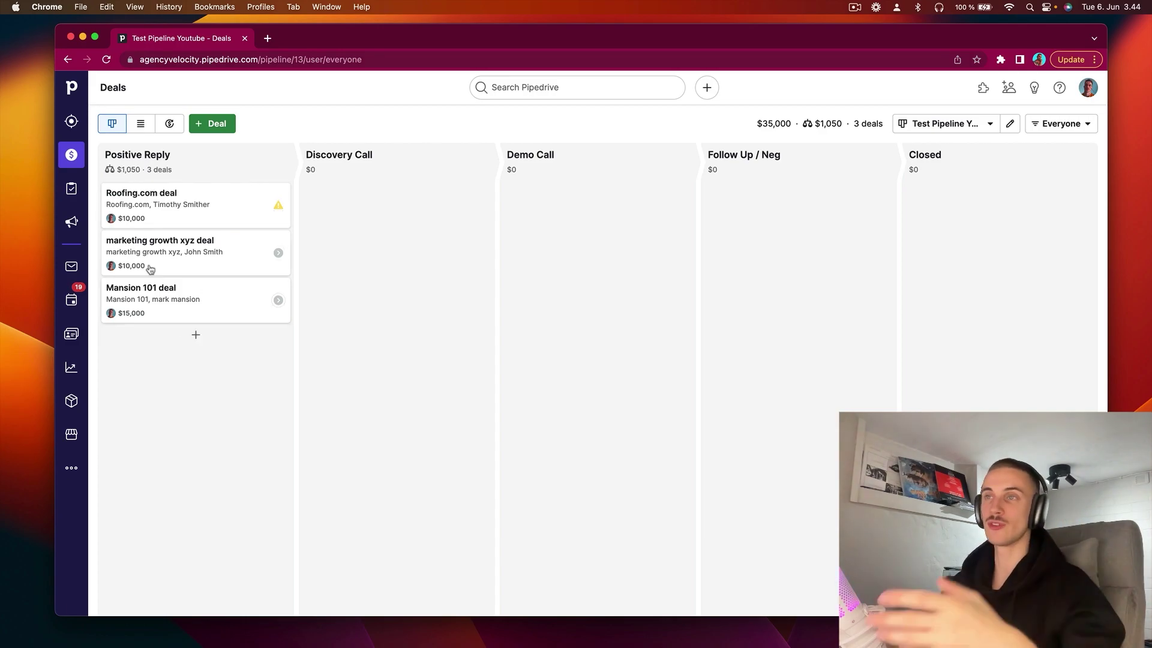
click(159, 312)
key(super+bracketleft)
mouse_move(229, 170)
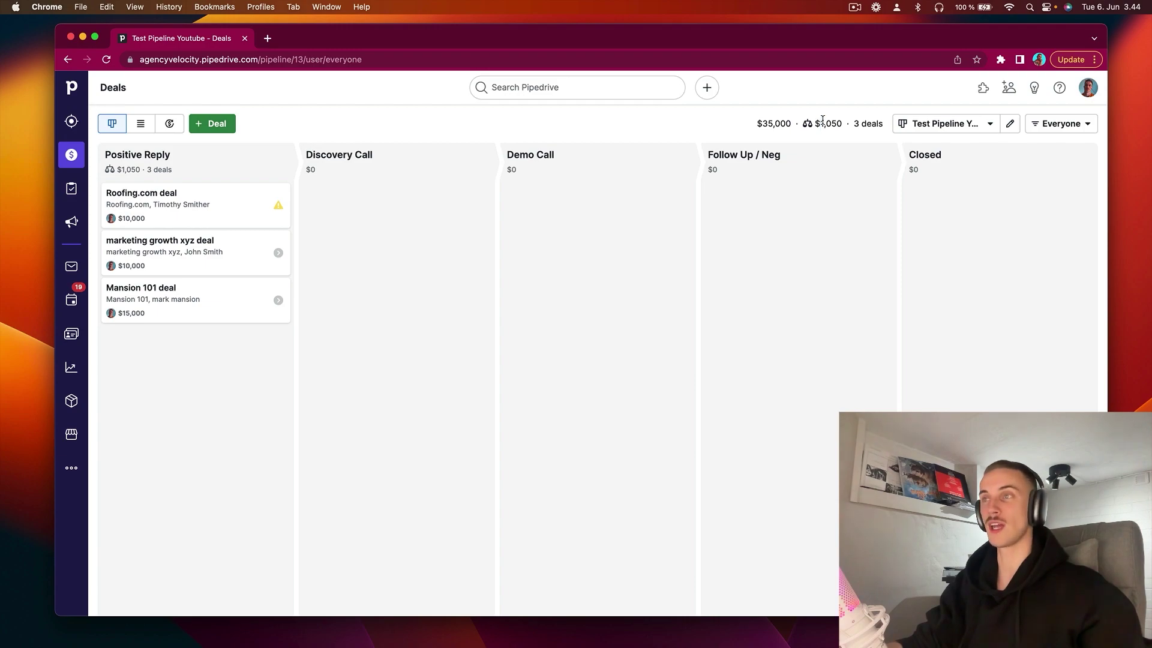
- Move the marketing growth xyz deal to Discovery Call and the Mansion 101 deal to Demo Call
drag(188, 252, 402, 216)
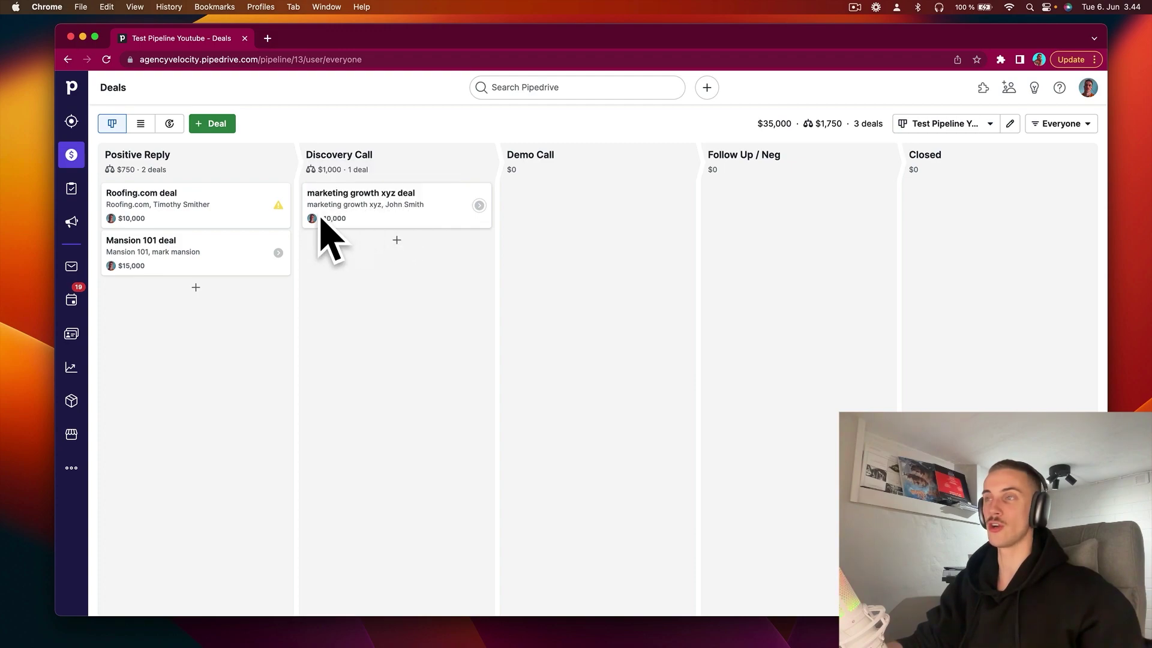
drag(154, 248, 579, 233)
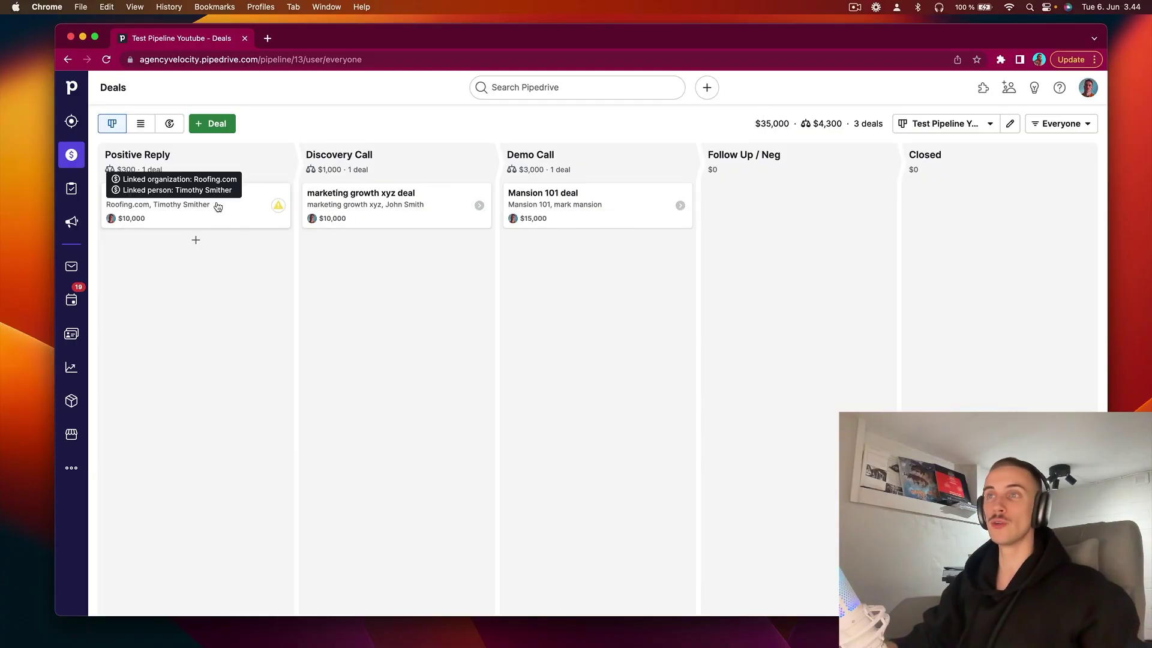
- Advance the Roofing.com deal from Positive Reply to the Discovery Call stage, placing it below the deal there
drag(216, 210, 192, 235)
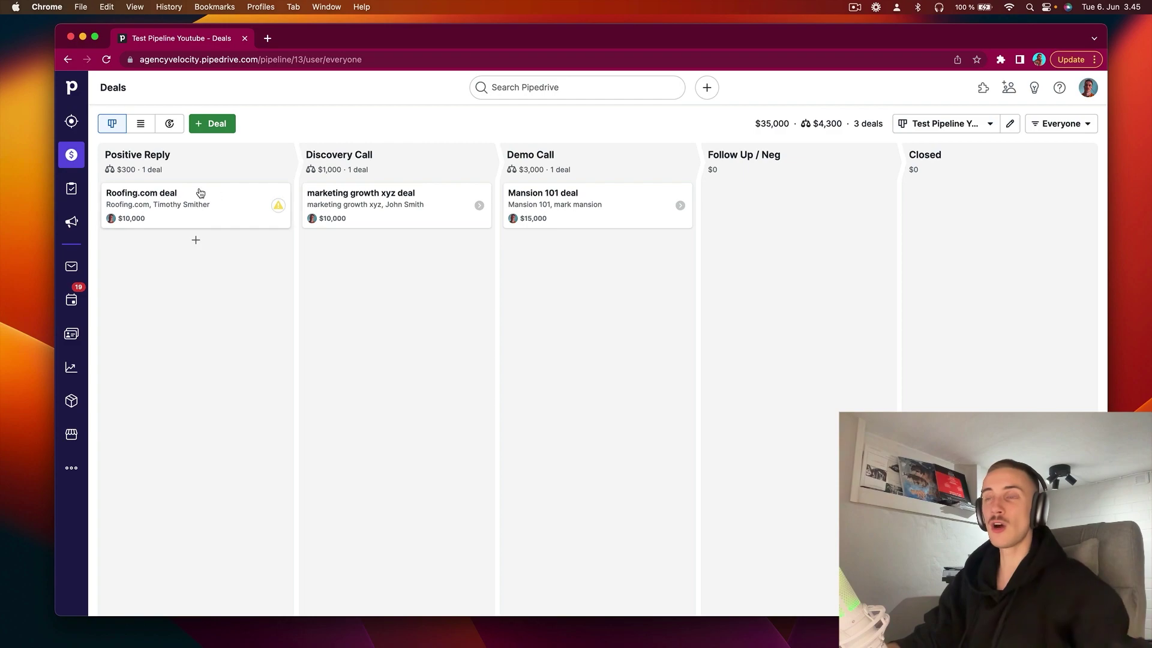
drag(195, 208, 393, 249)
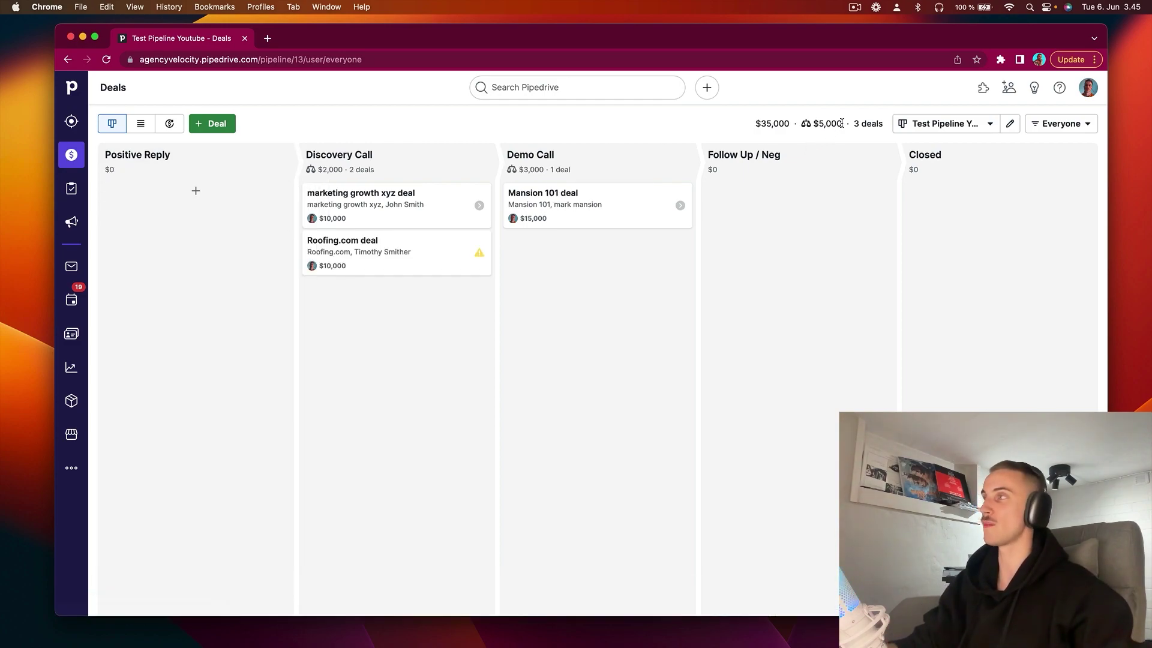
- Advance the marketing growth xyz deal to Demo Call and the Mansion 101 deal to Follow Up / Neg
click(403, 200)
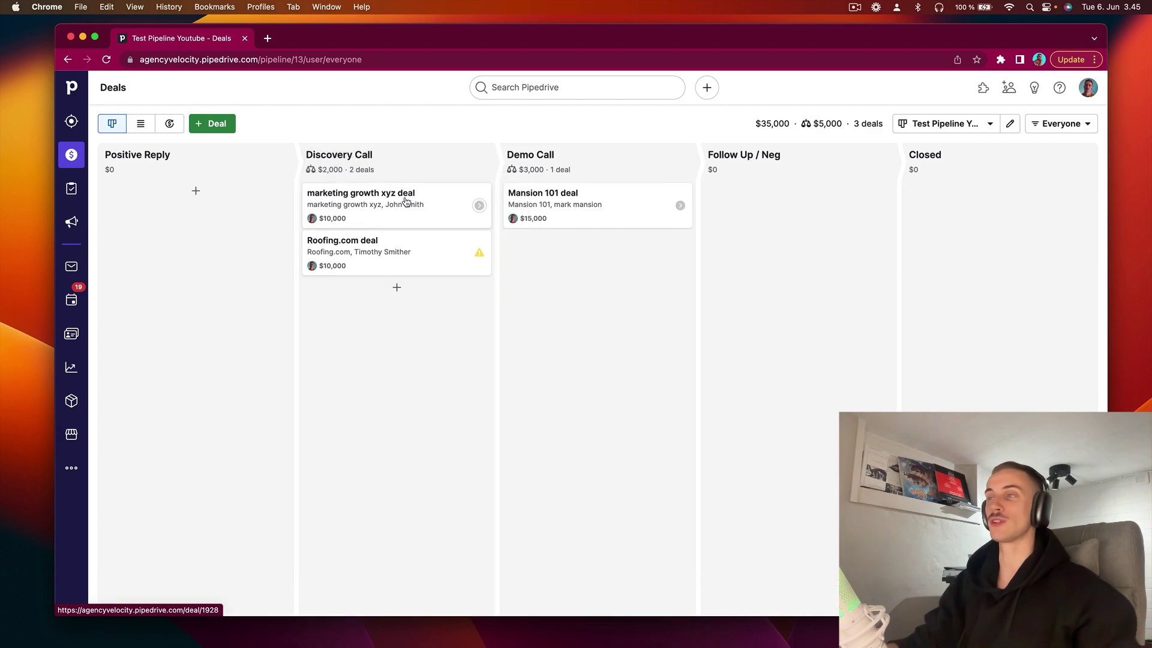
drag(406, 201, 606, 294)
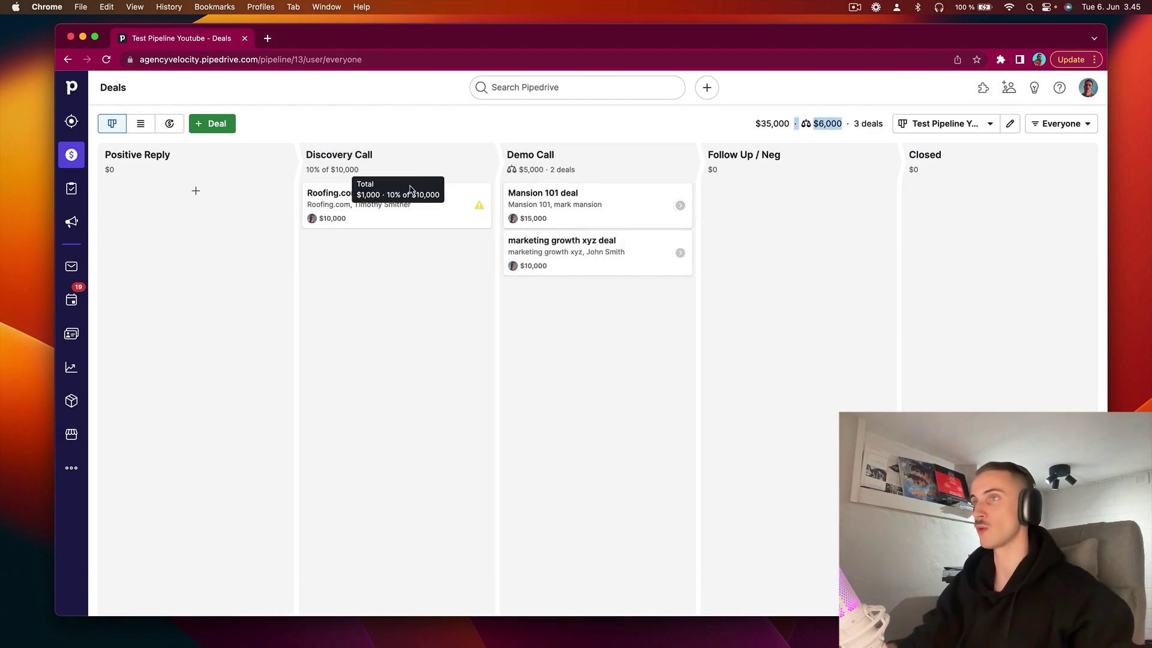
drag(570, 201, 771, 231)
drag(846, 123, 800, 103)
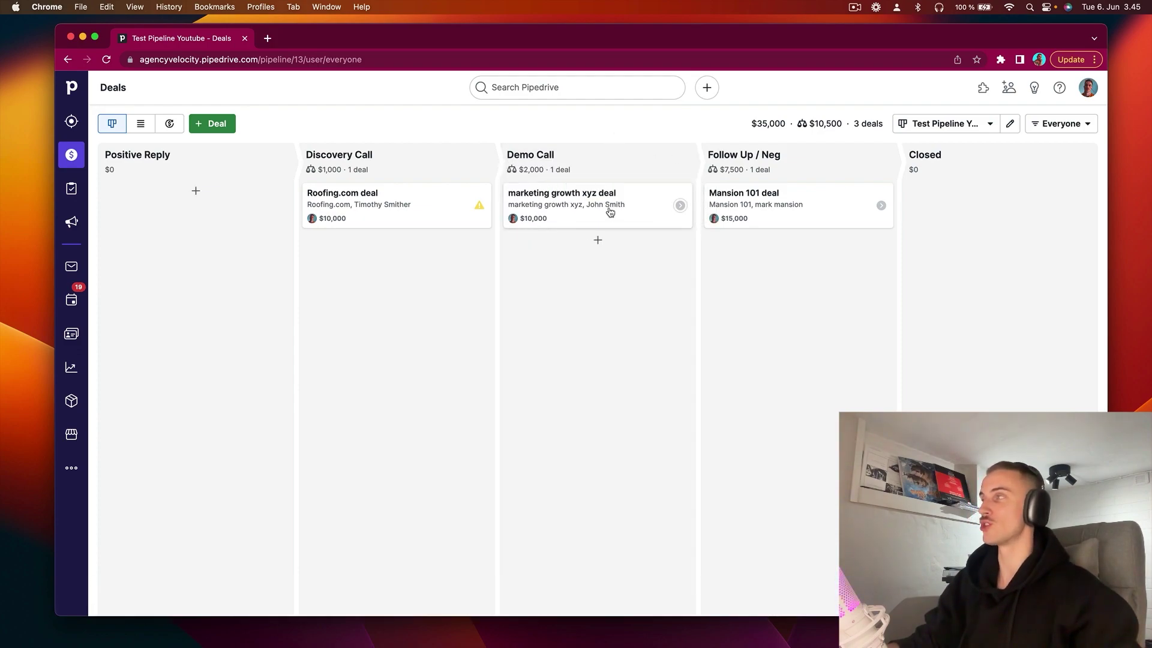
- Move the marketing growth xyz deal from Demo Call to the Closed stage and check the pipeline's weighted value
drag(610, 211, 999, 207)
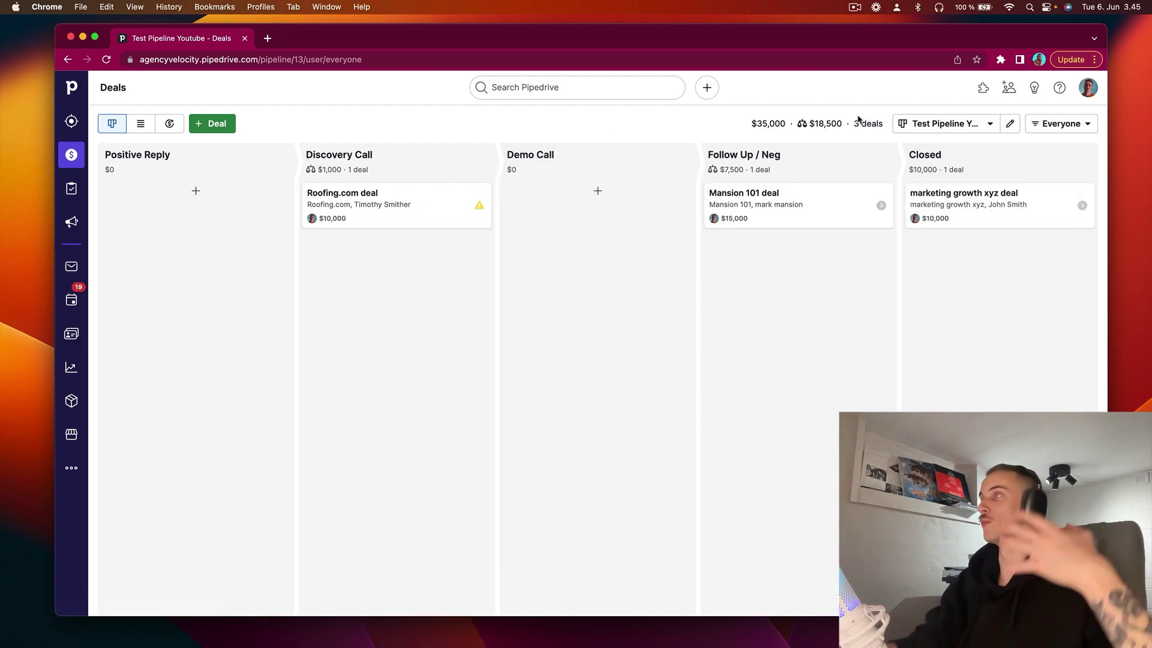
drag(842, 123, 814, 120)
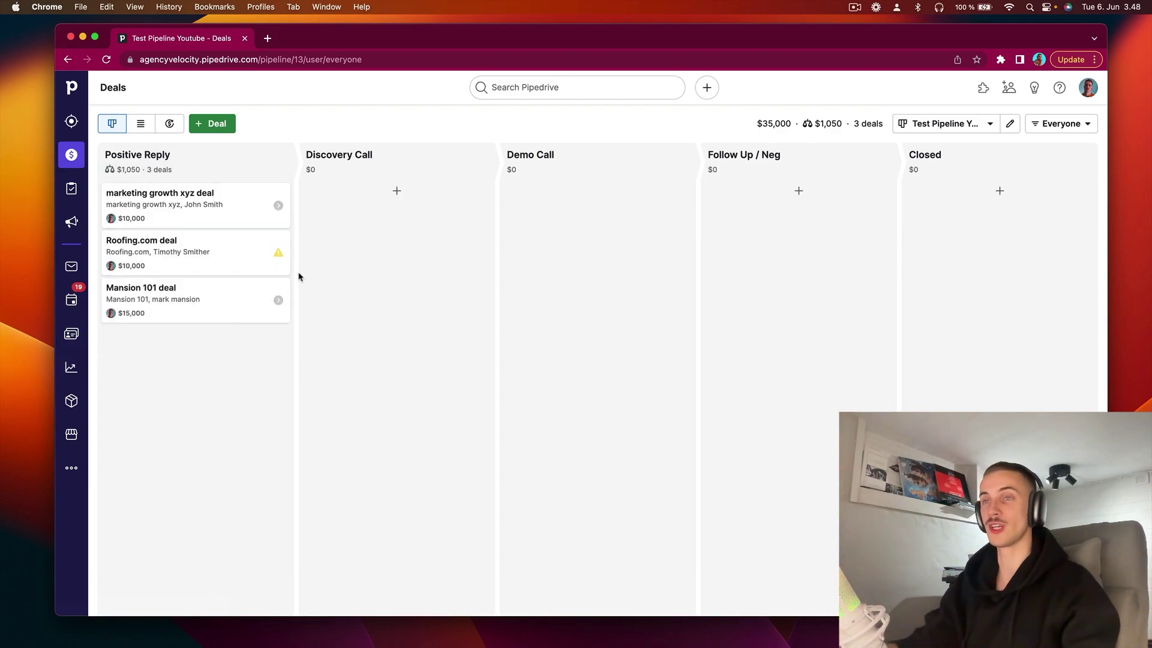
- Try moving the Roofing.com deal from Positive Reply to the Discovery Call stage
drag(200, 251, 480, 237)
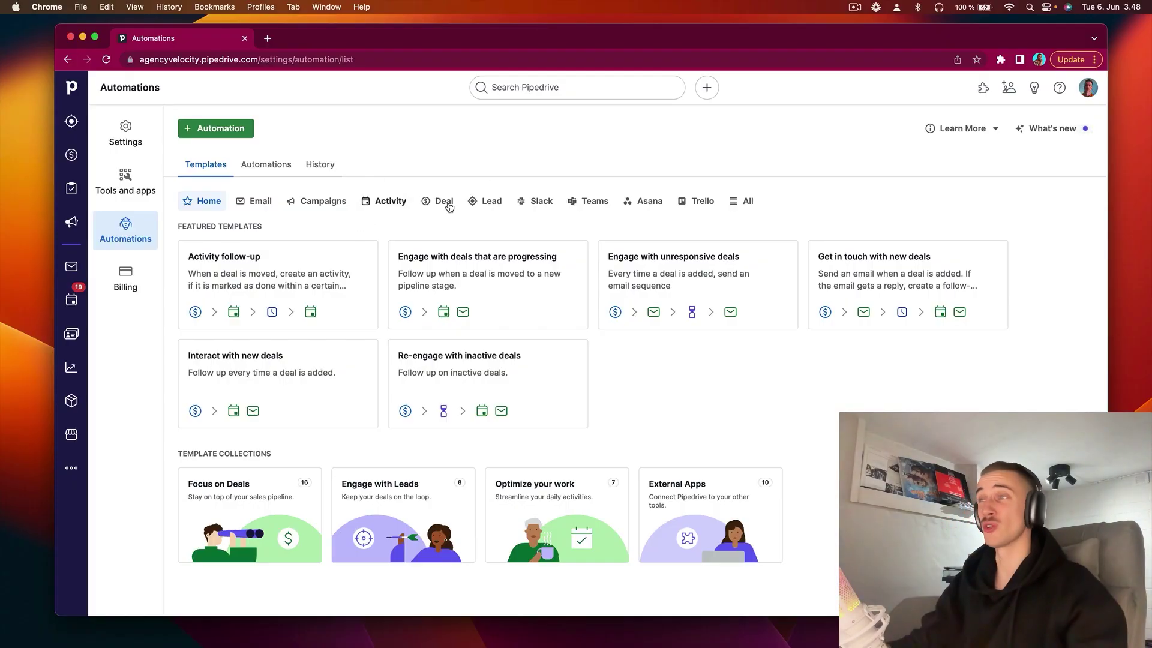
- Browse the automation templates in the Deal and Campaigns categories
click(425, 204)
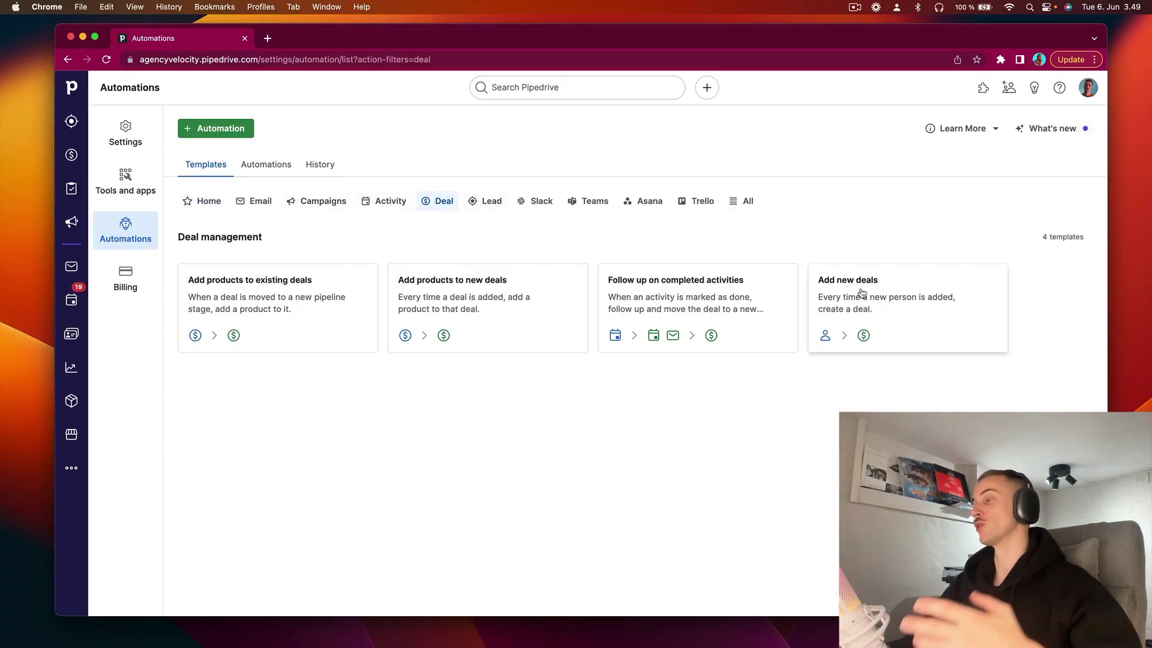
click(322, 201)
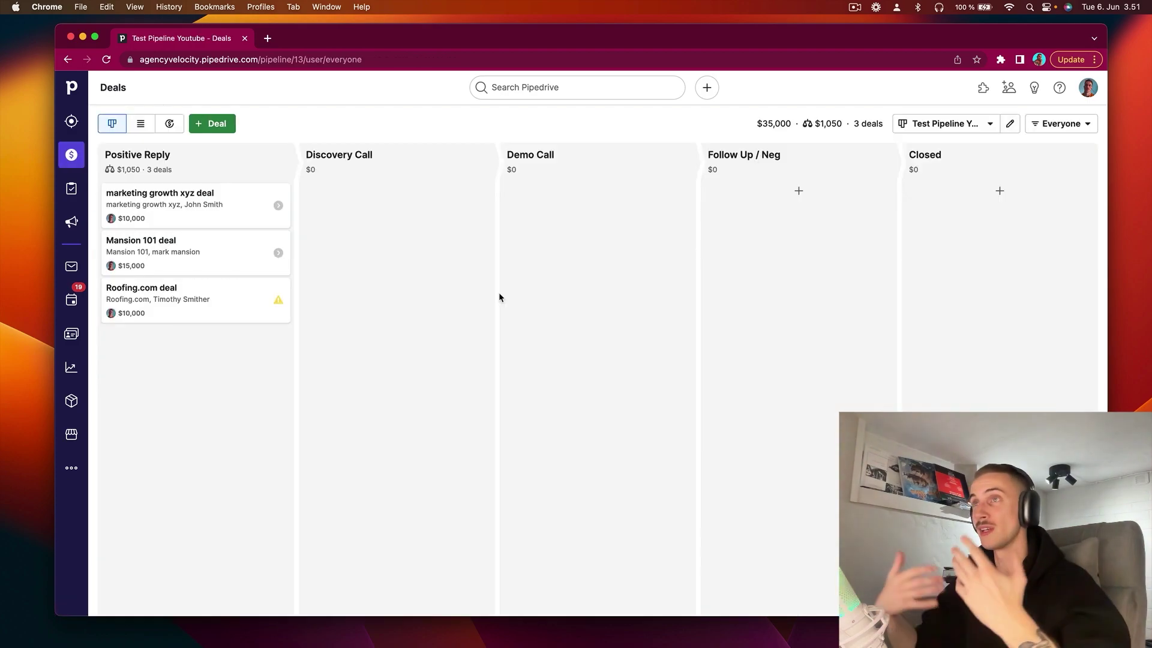
- Open the Agencyvelocity.io presentation page in a new browser tab and view its headline and video
click(267, 38)
text(age)
key(Return)
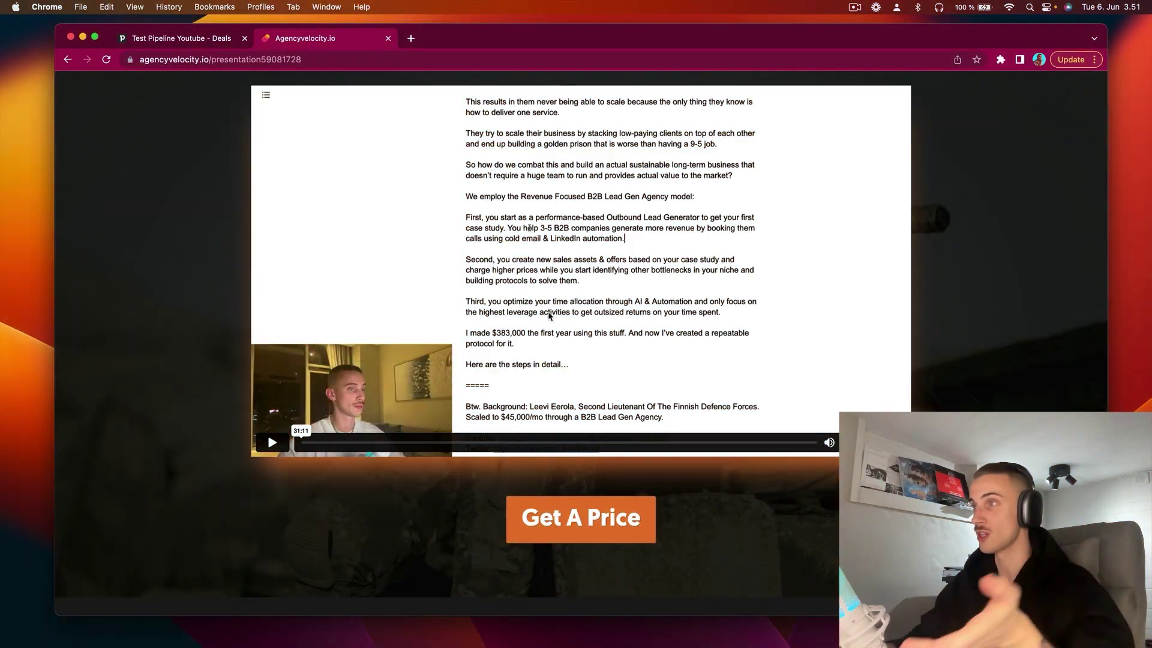
scroll(549, 316, up, 2)
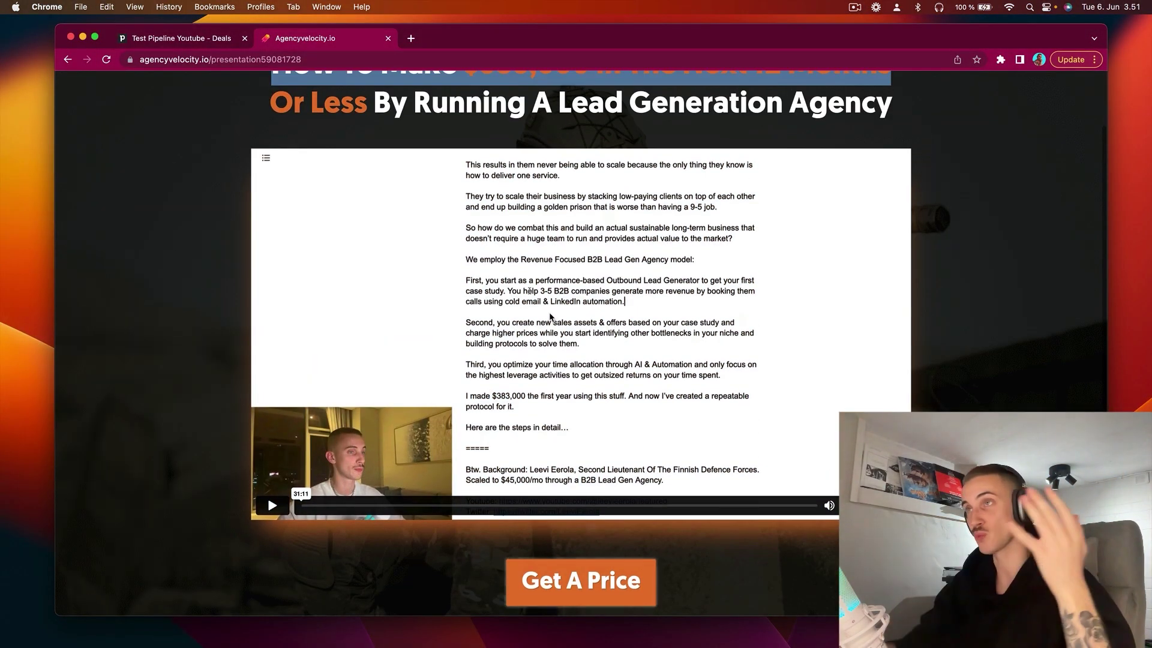